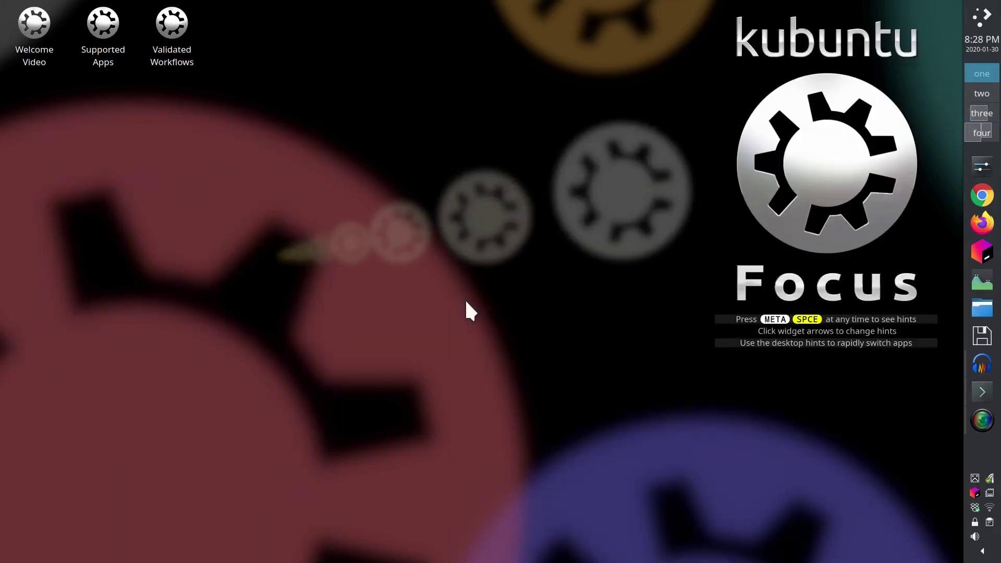
Step: Launch GIMP by searching 'gimp' in the application launcher
{"action": "key", "text": "super"}
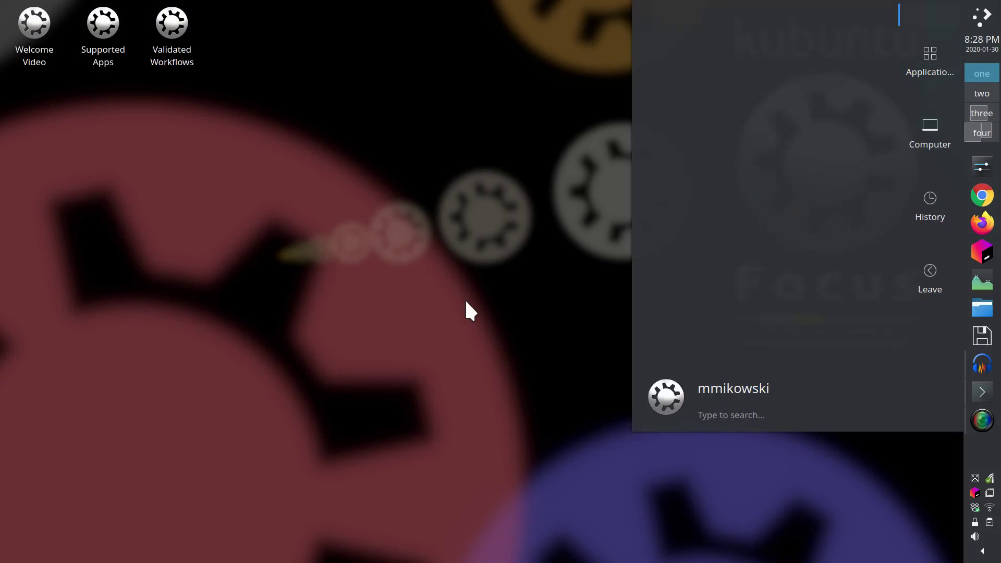
{"action": "type", "text": "gimp"}
{"action": "key", "text": "Return"}
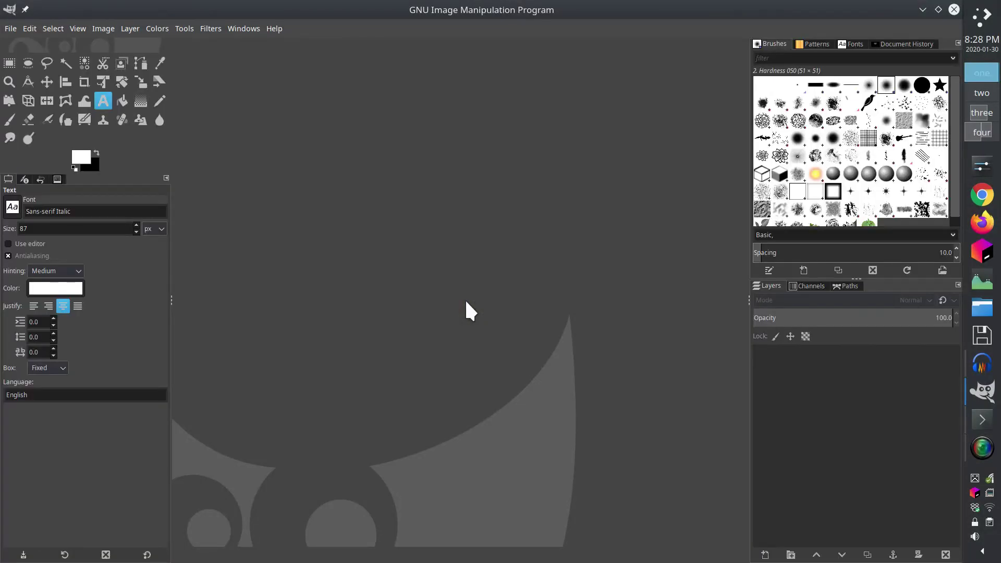
Step: Create a new 1920x1080 image and type 'Say Hello to the', 'Kubuntu', 'Focus' on three lines
{"action": "key", "text": "ctrl+n"}
{"action": "key", "text": "Return"}
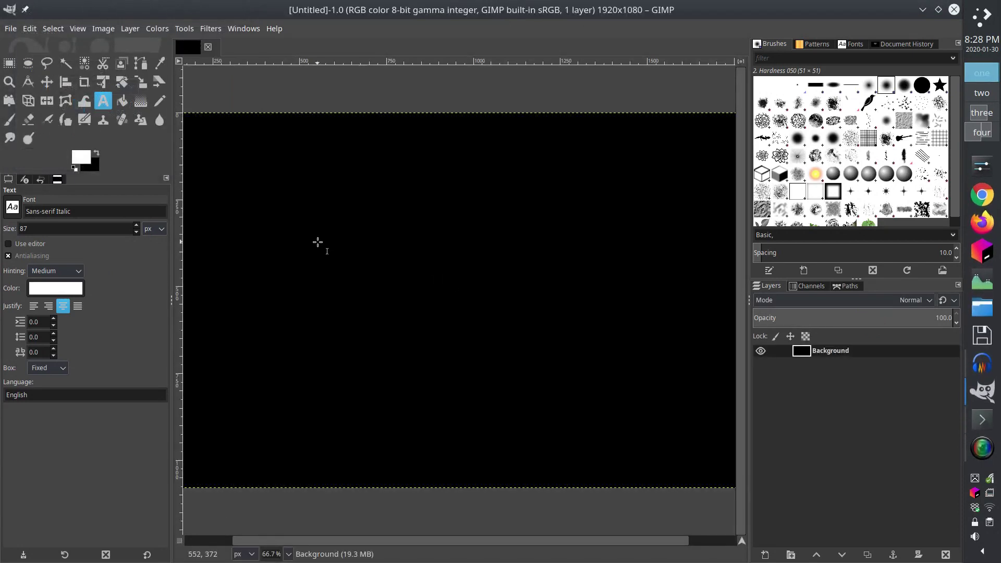
{"action": "left_click_drag", "start_coordinate": [218, 130], "coordinate": [684, 454]}
{"action": "type", "text": "S"}
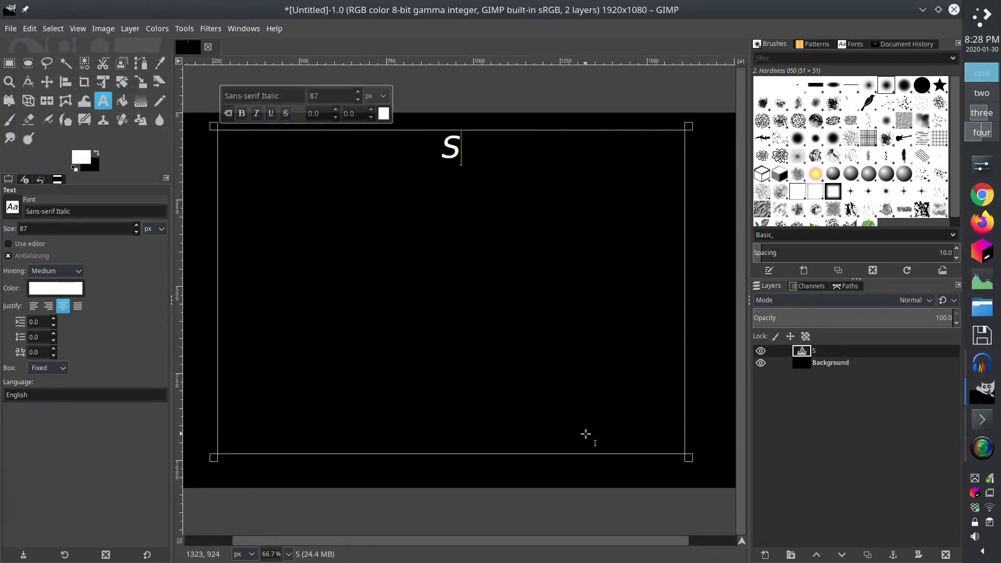
{"action": "type", "text": "ay Hel"}
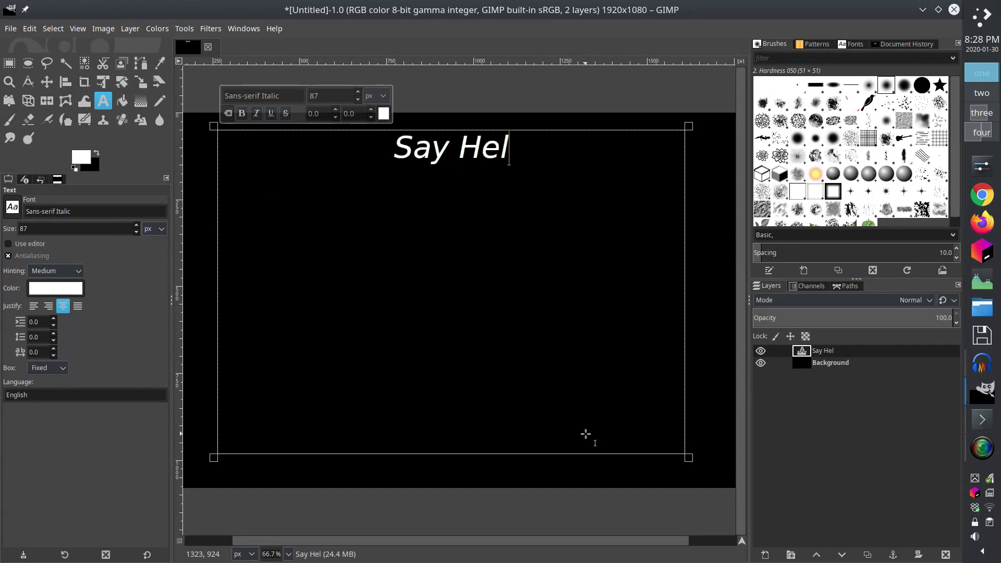
{"action": "type", "text": "lo "}
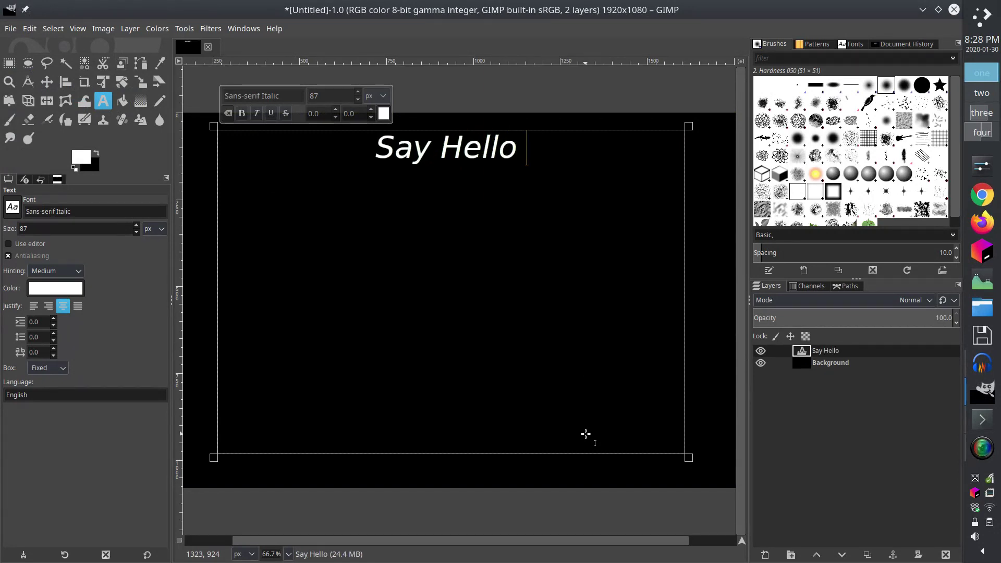
{"action": "type", "text": "to the"}
{"action": "key", "text": "Return"}
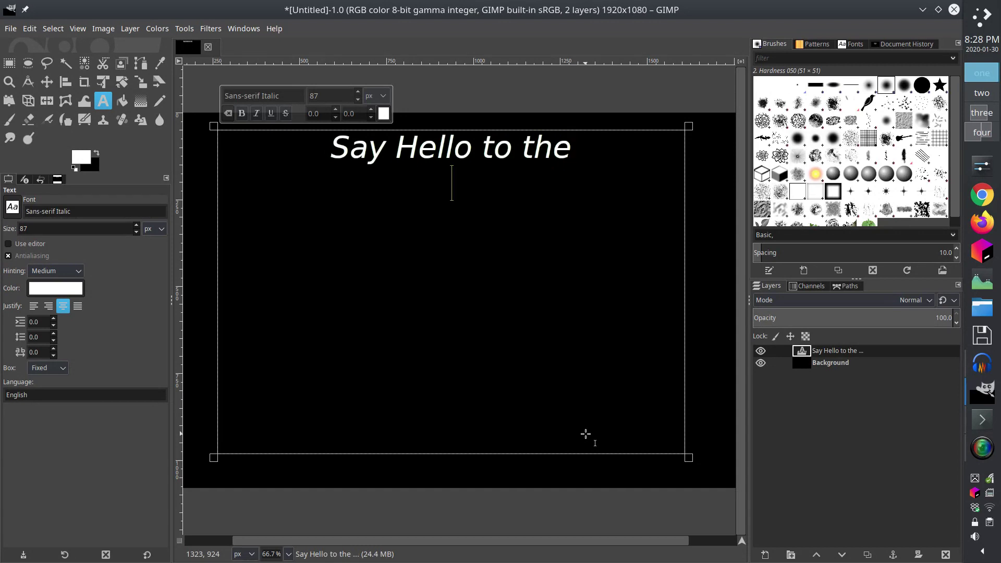
{"action": "type", "text": "Kubuntu"}
{"action": "key", "text": "Return"}
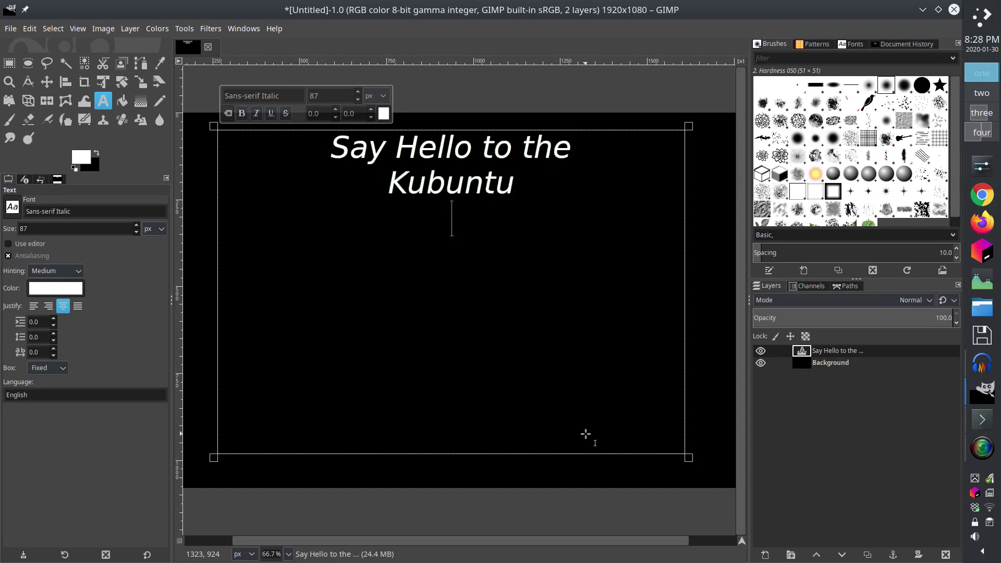
{"action": "type", "text": "Focus"}
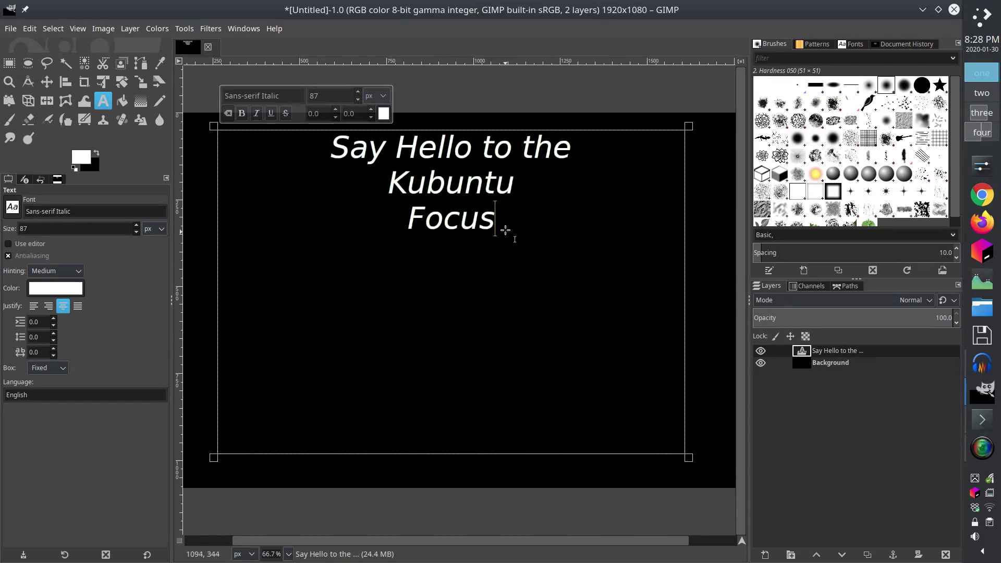
Step: Enlarge the Kubuntu Focus lines from 87 to 148 px bold, and save as Untitled.xcf
{"action": "left_click_drag", "start_coordinate": [495, 224], "coordinate": [376, 179]}
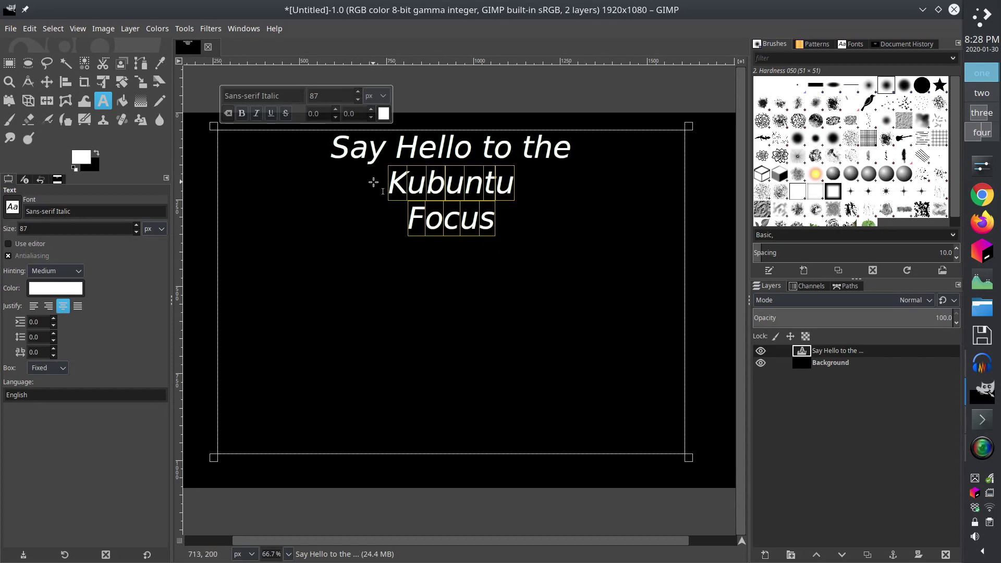
{"action": "double_click", "coordinate": [329, 92]}
{"action": "type", "text": "14"}
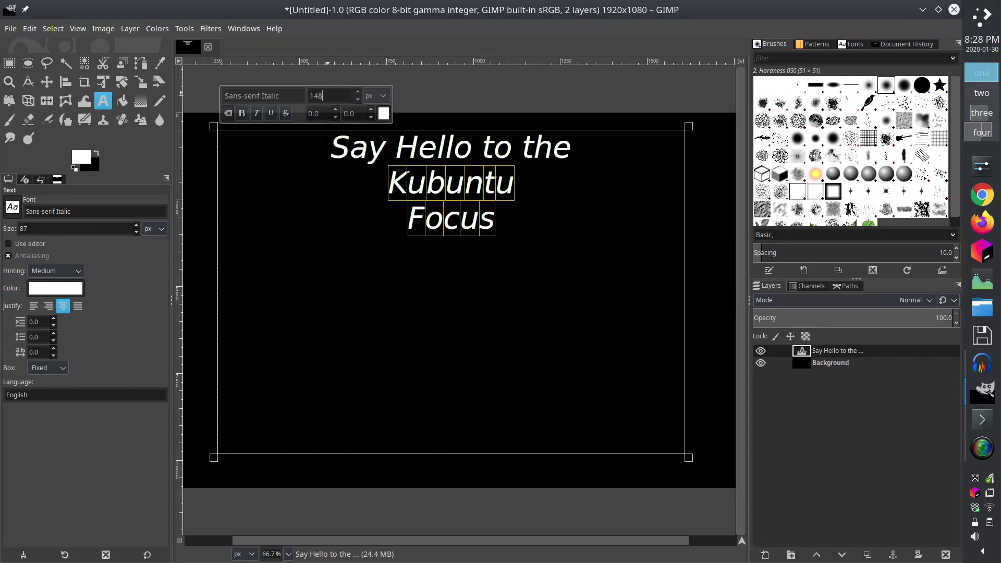
{"action": "type", "text": "8"}
{"action": "key", "text": "Return"}
{"action": "left_click", "coordinate": [242, 113]}
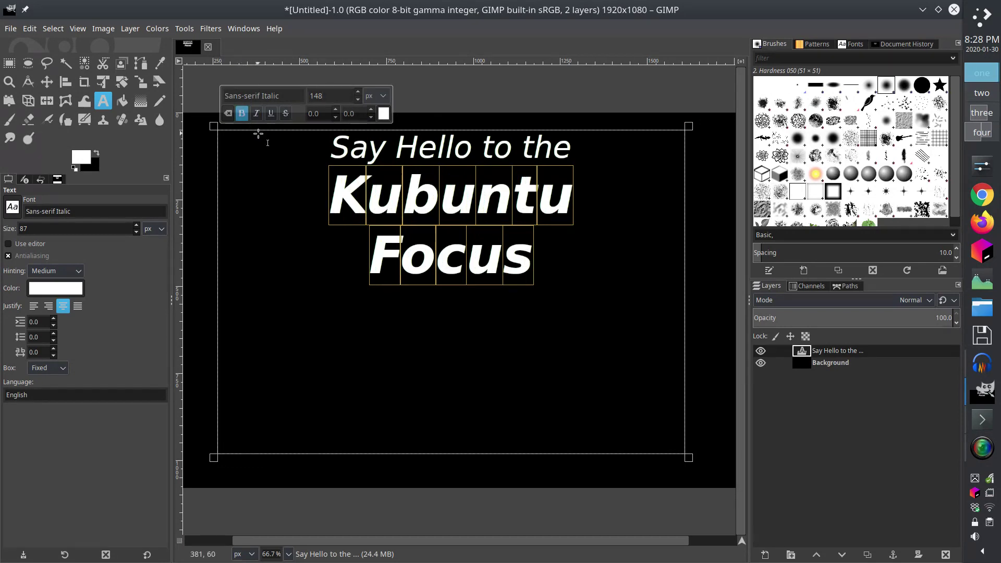
{"action": "key", "text": "ctrl+s"}
{"action": "key", "text": "Return"}
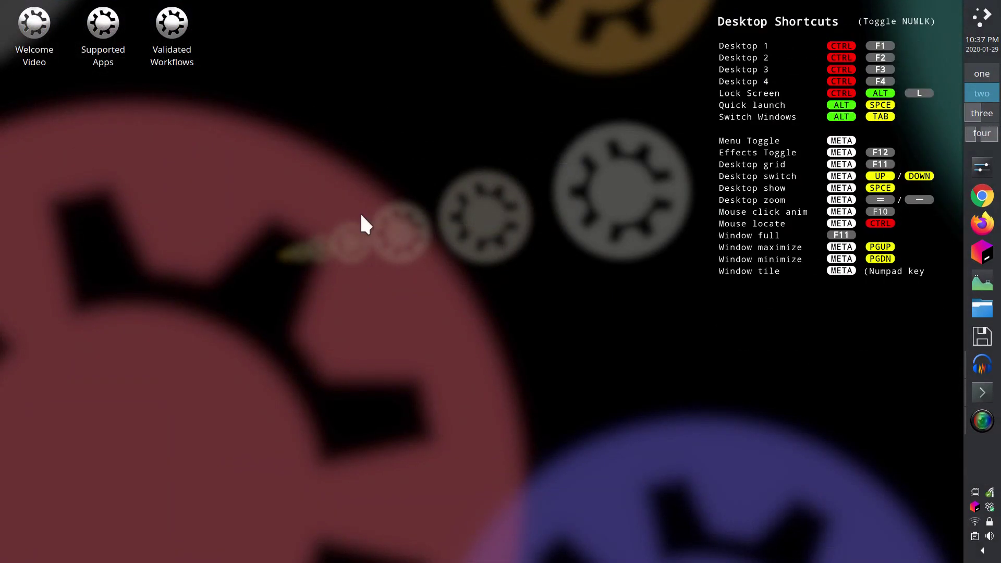
Step: Launch KDE Partition Manager and inspect the SSD's /boot and kubuntu-vg partitions
{"action": "key", "text": "alt+space"}
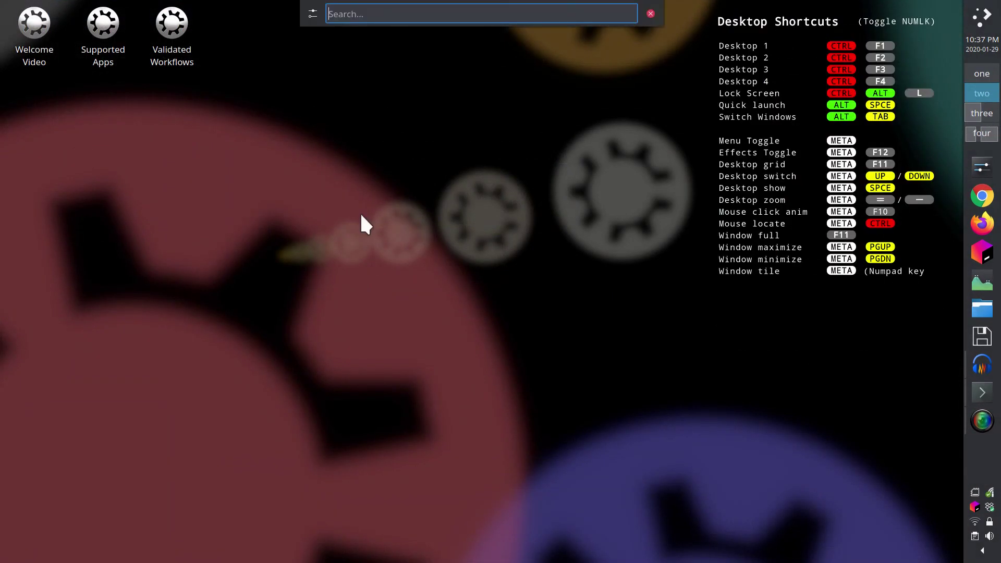
{"action": "type", "text": "partition"}
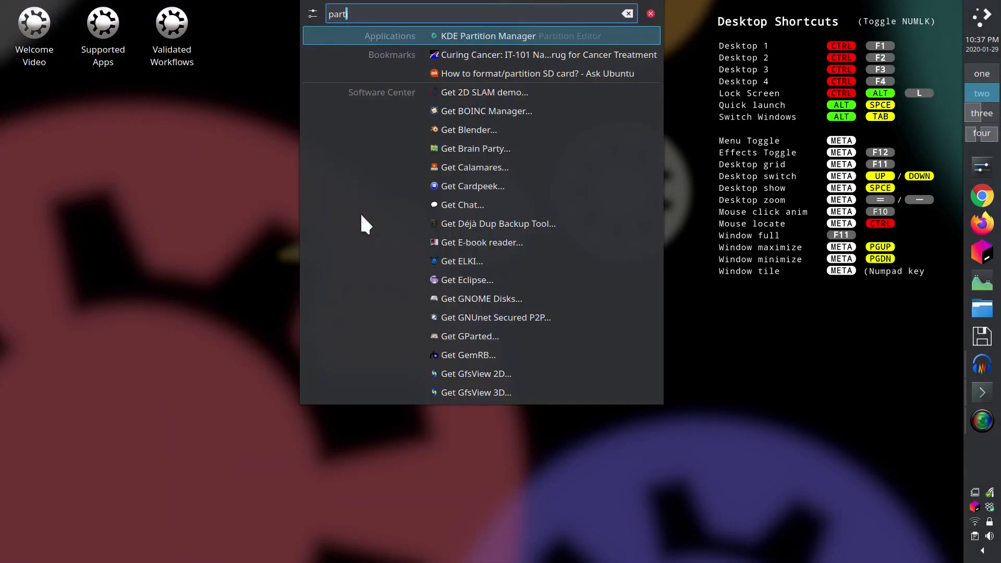
{"action": "key", "text": "Return"}
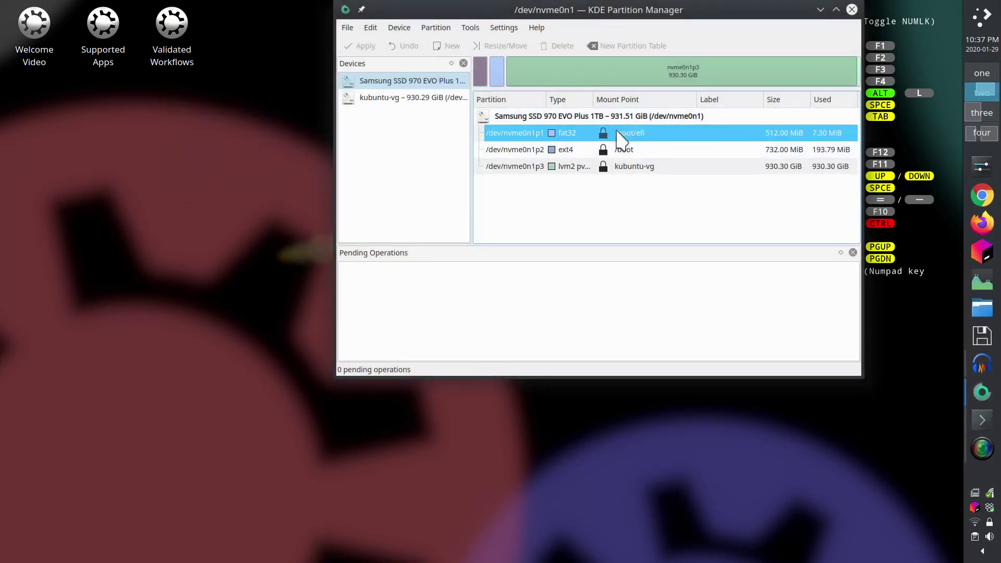
{"action": "left_click", "coordinate": [625, 151]}
{"action": "left_click", "coordinate": [635, 168]}
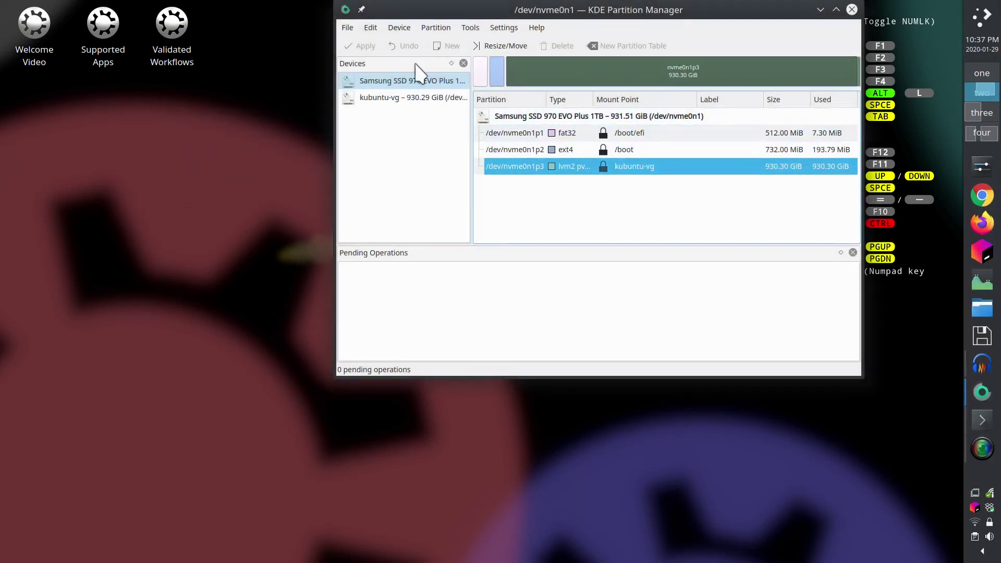
Step: Inspect the kubuntu-vg volume group's root and swap partitions, then close Partition Manager
{"action": "left_click", "coordinate": [407, 99]}
{"action": "left_click", "coordinate": [571, 134]}
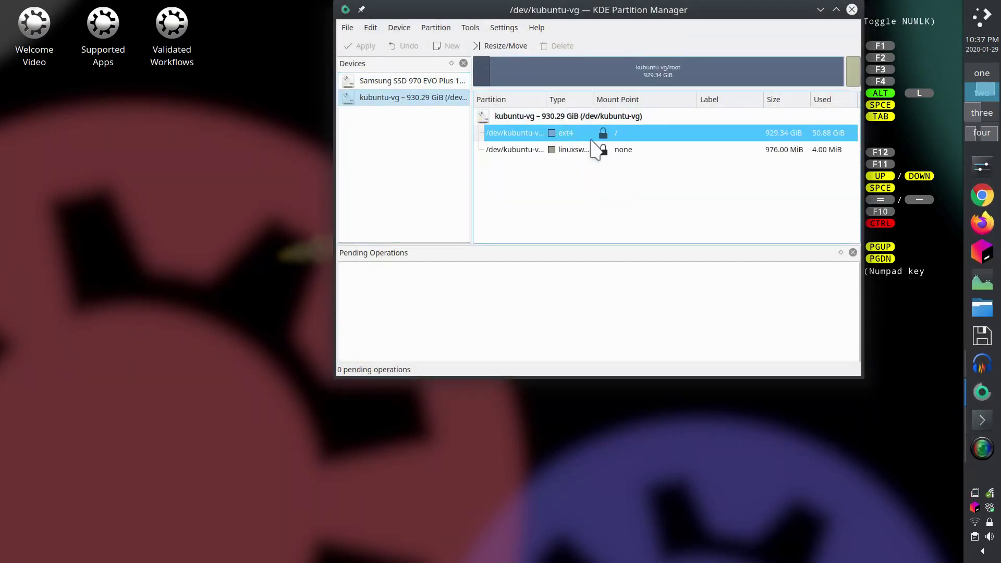
{"action": "left_click", "coordinate": [625, 151]}
{"action": "left_click", "coordinate": [852, 10]}
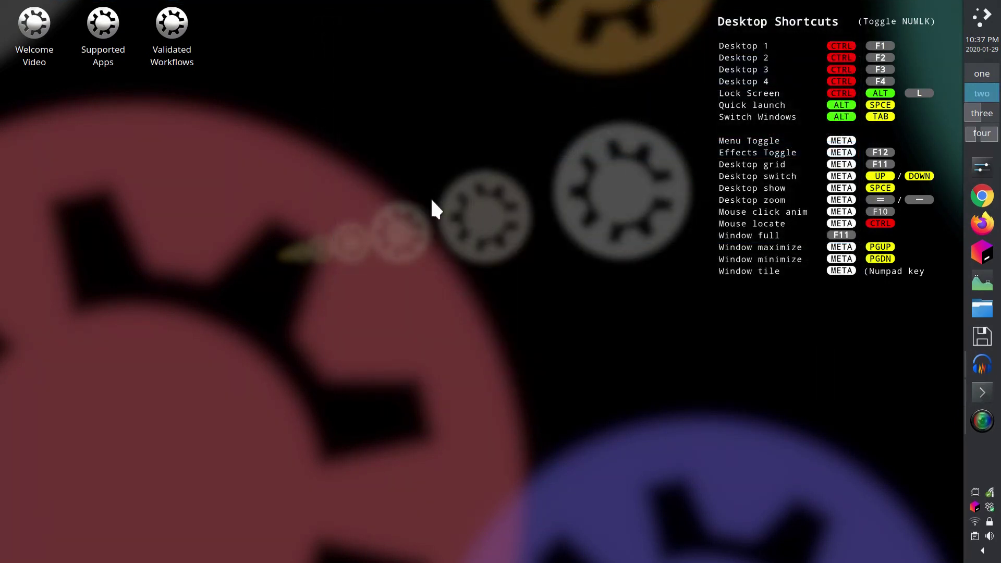
{"action": "left_click", "coordinate": [989, 495]}
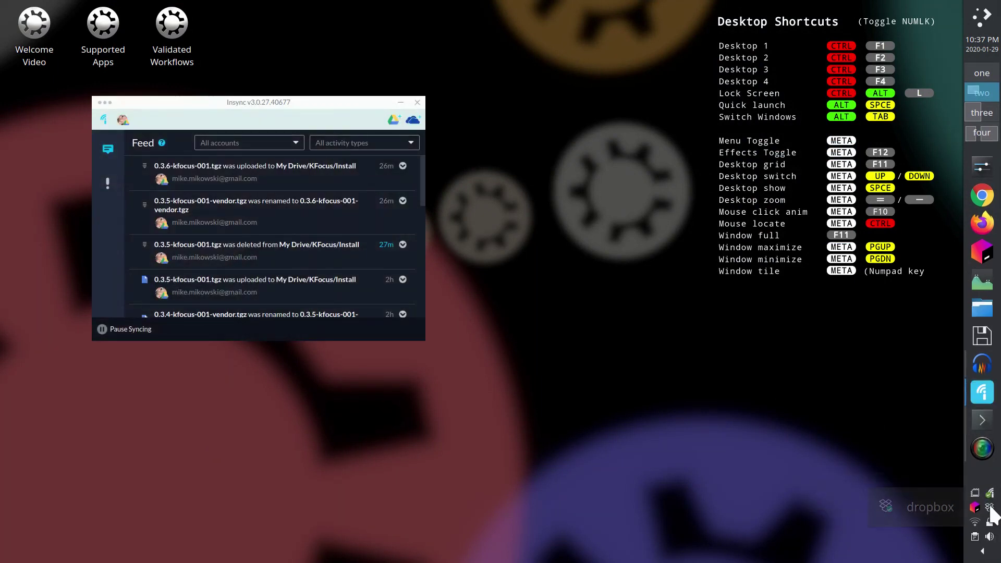
{"action": "left_click", "coordinate": [989, 507]}
{"action": "left_click", "coordinate": [913, 522]}
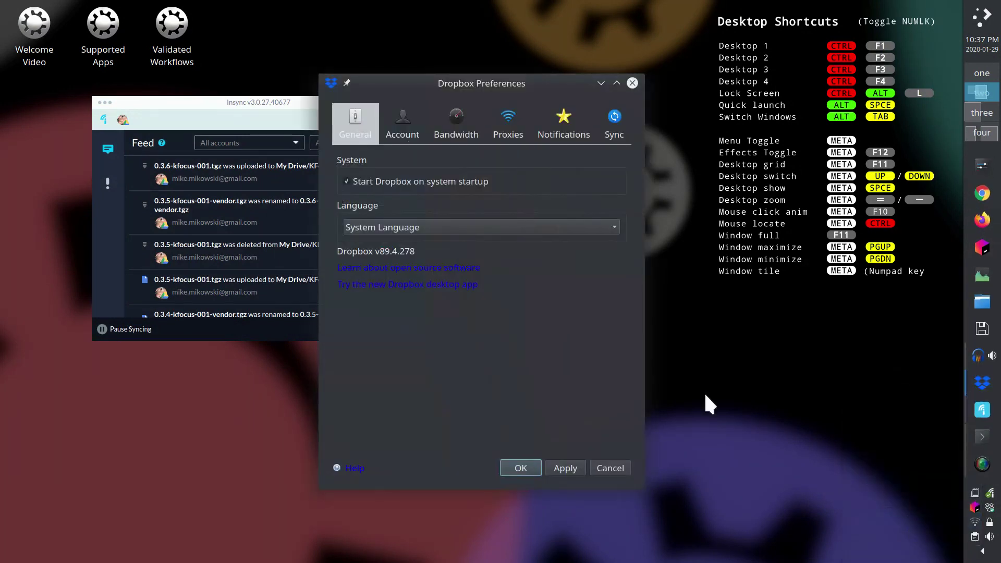
{"action": "left_click_drag", "start_coordinate": [441, 84], "coordinate": [574, 46]}
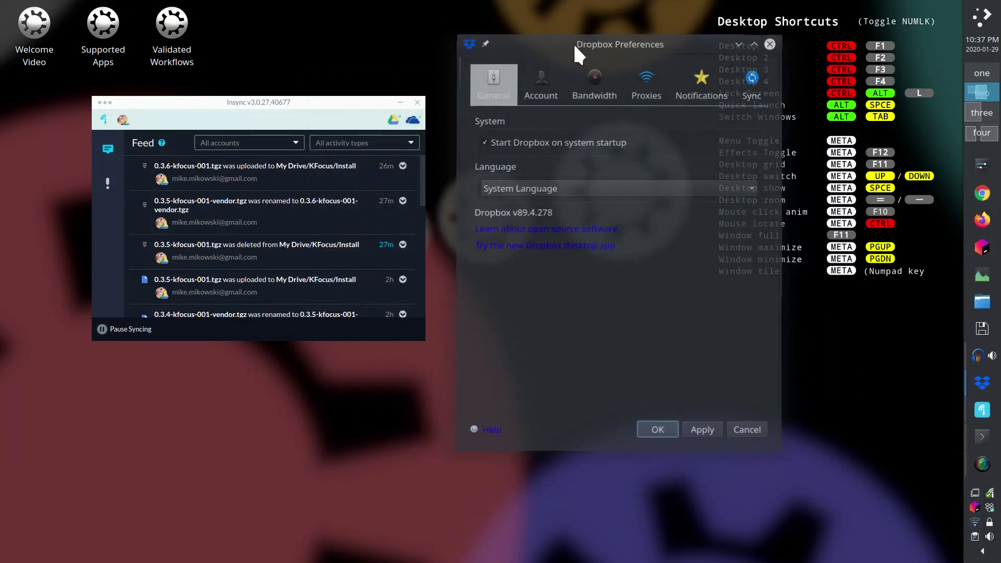
{"action": "left_click", "coordinate": [766, 42]}
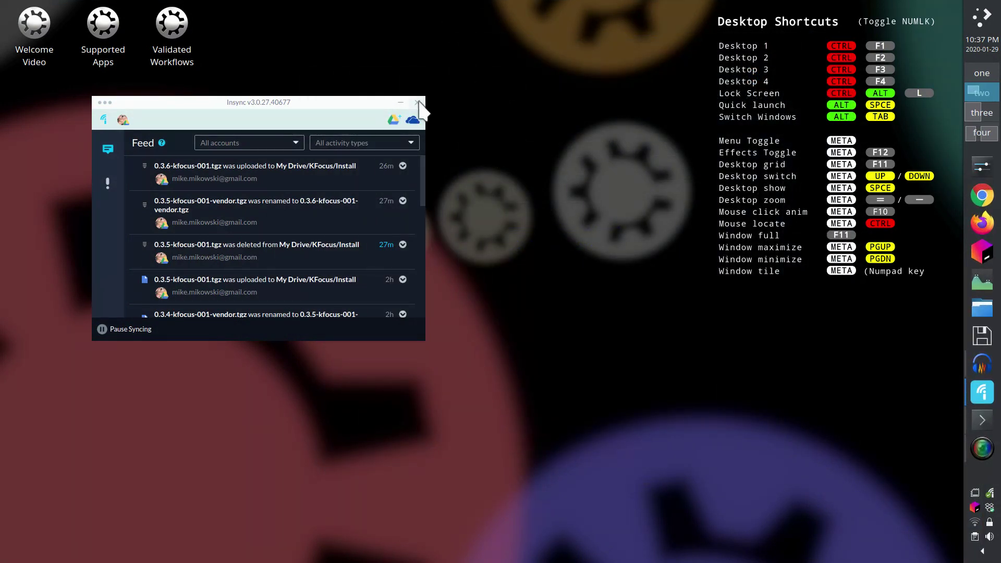
{"action": "left_click", "coordinate": [418, 103]}
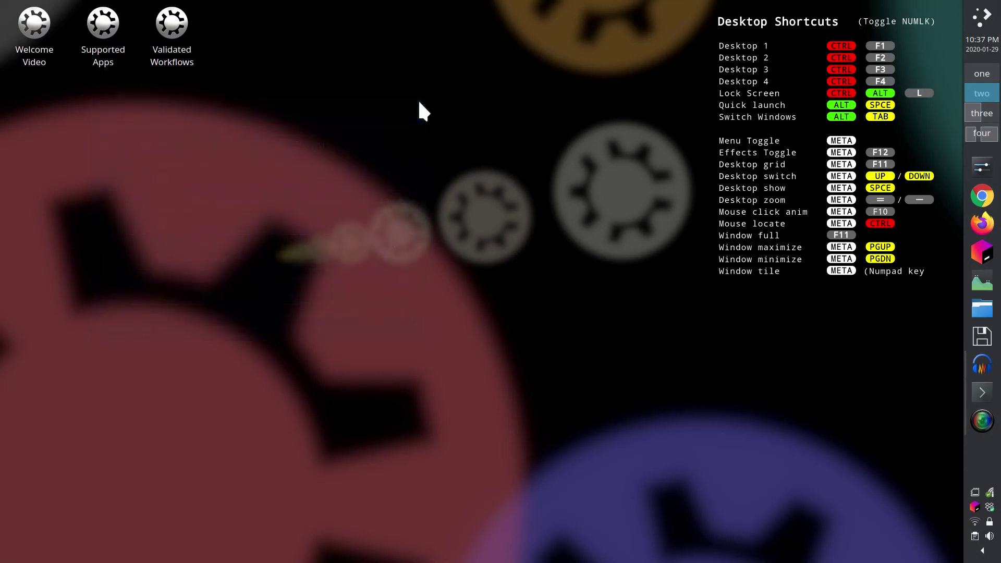
Step: Play the Welcome Video from its desktop icon, then show the tray's network connections
{"action": "left_click", "coordinate": [30, 35]}
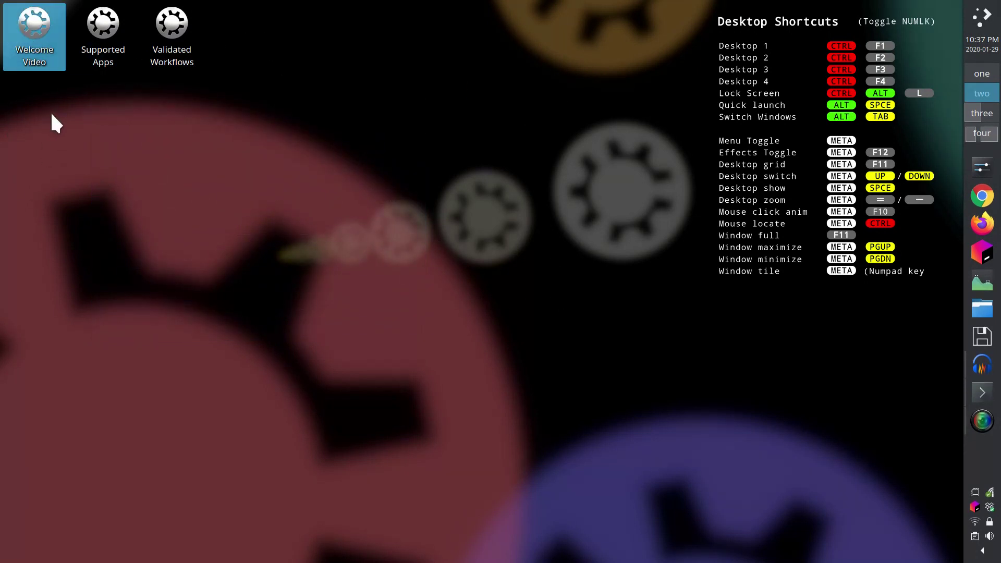
{"action": "double_click", "coordinate": [29, 58]}
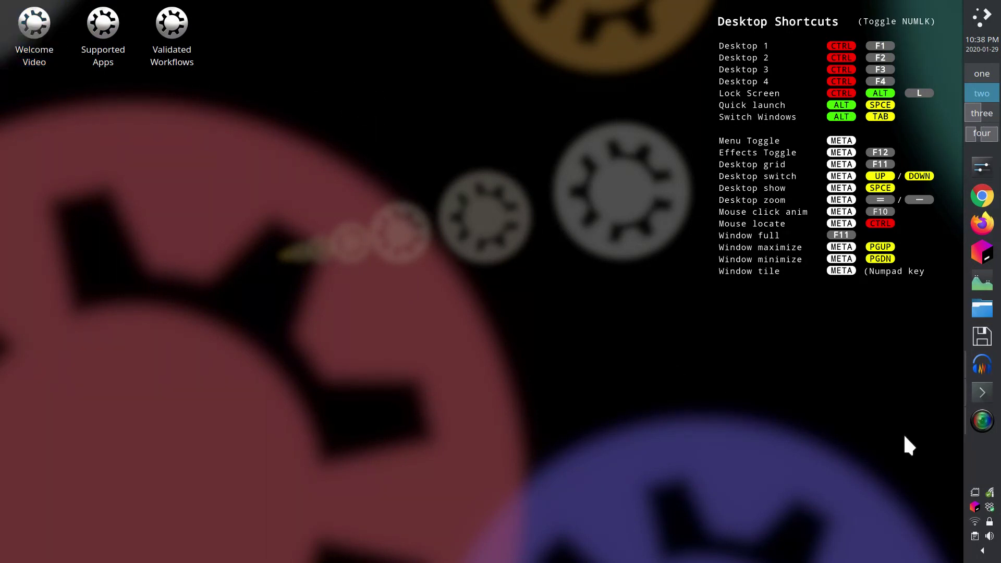
{"action": "left_click", "coordinate": [974, 521]}
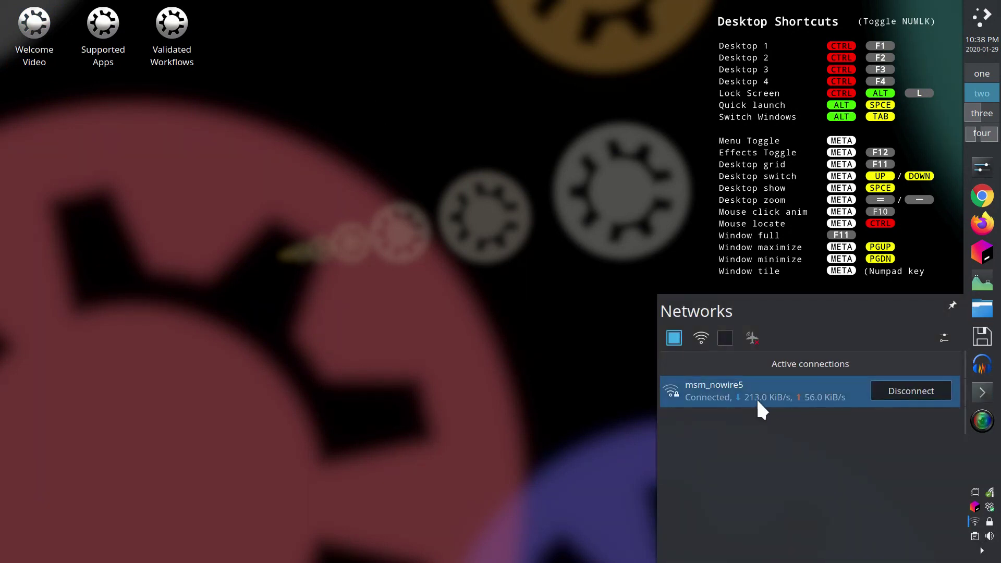
Step: Switch Wi-Fi from msm_nowire5 to msm_nowire, then select the Supported Apps desktop shortcut
{"action": "left_click", "coordinate": [900, 392]}
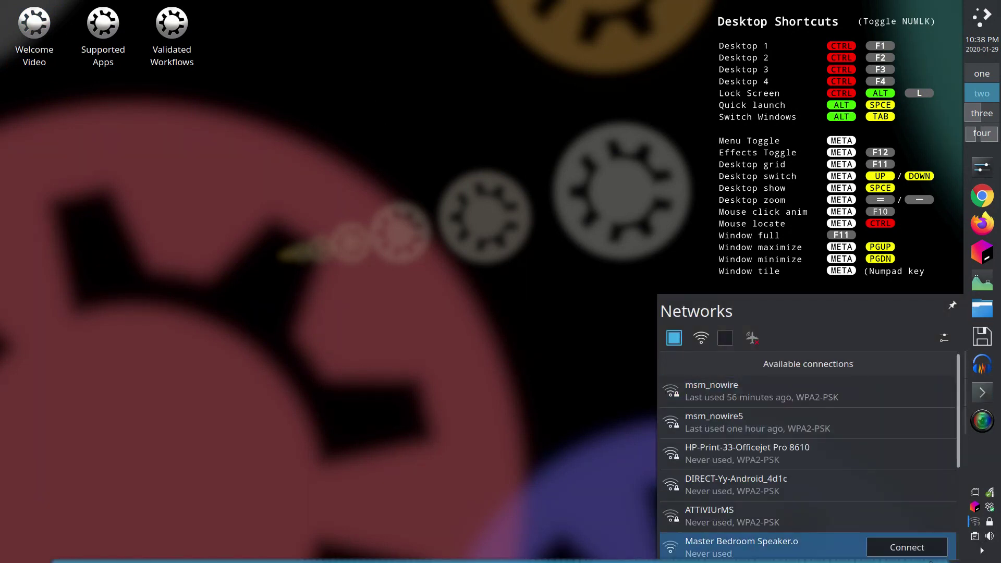
{"action": "left_click", "coordinate": [902, 388]}
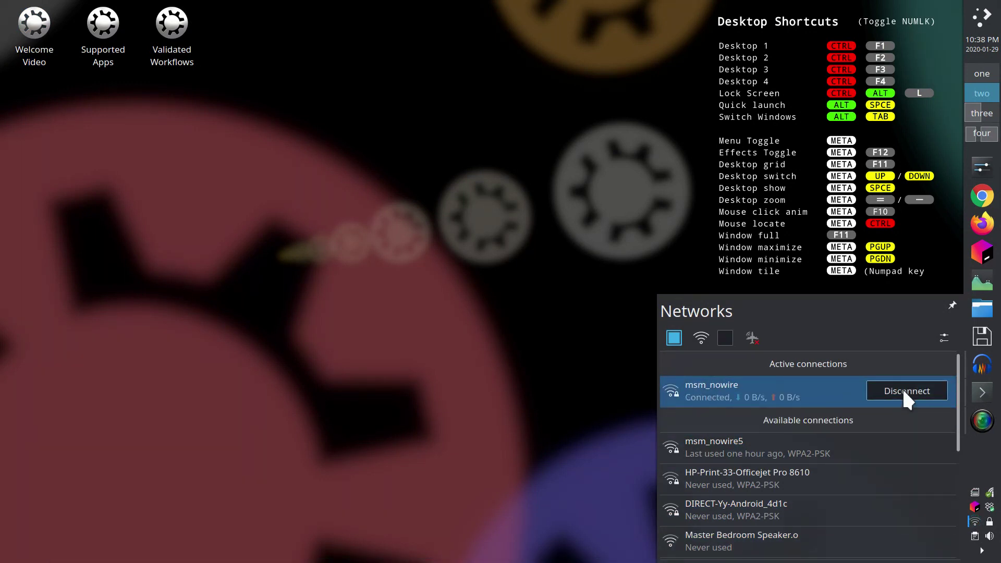
{"action": "left_click", "coordinate": [309, 363]}
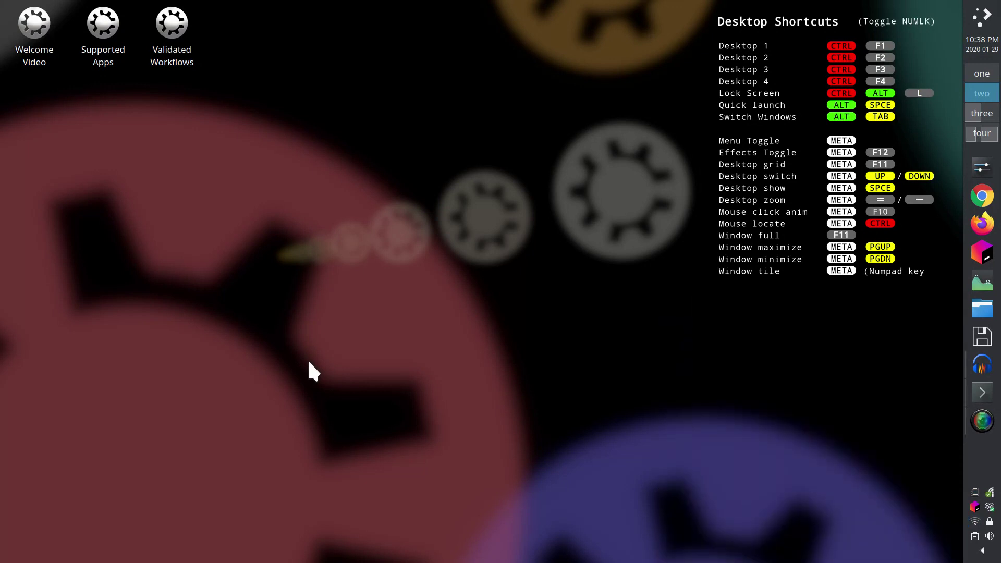
{"action": "left_click", "coordinate": [119, 55]}
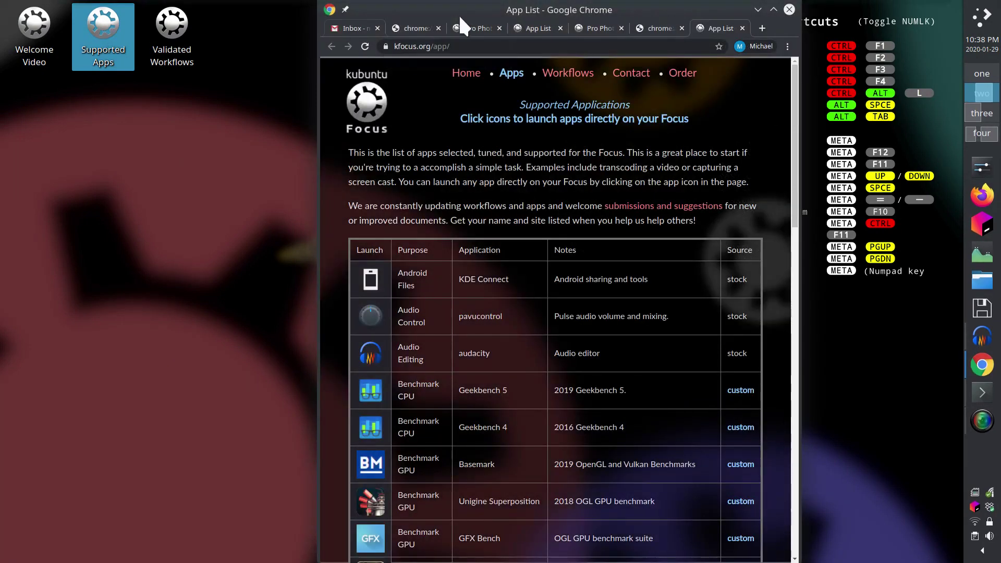
Step: Find 'svg' on the Supported Applications page and launch Inkscape from its row
{"action": "left_click_drag", "start_coordinate": [456, 8], "coordinate": [555, 18]}
{"action": "key", "text": "ctrl+f"}
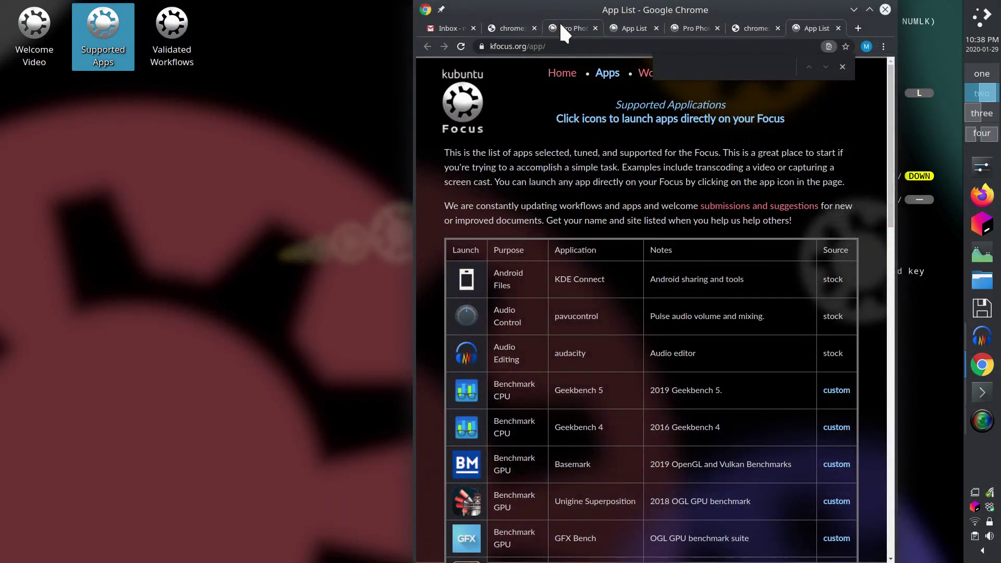
{"action": "type", "text": "svg"}
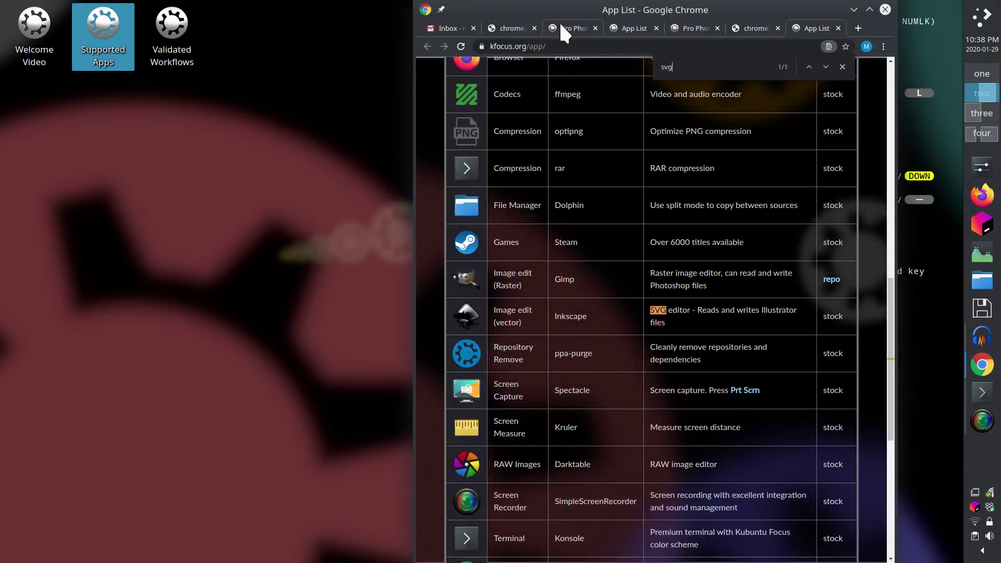
{"action": "left_click", "coordinate": [841, 66]}
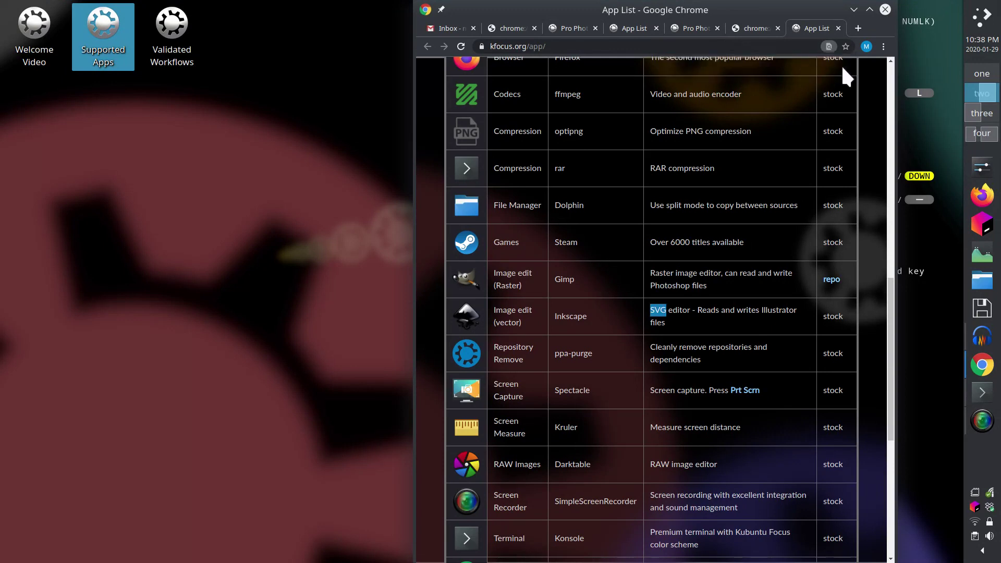
{"action": "left_click", "coordinate": [467, 316]}
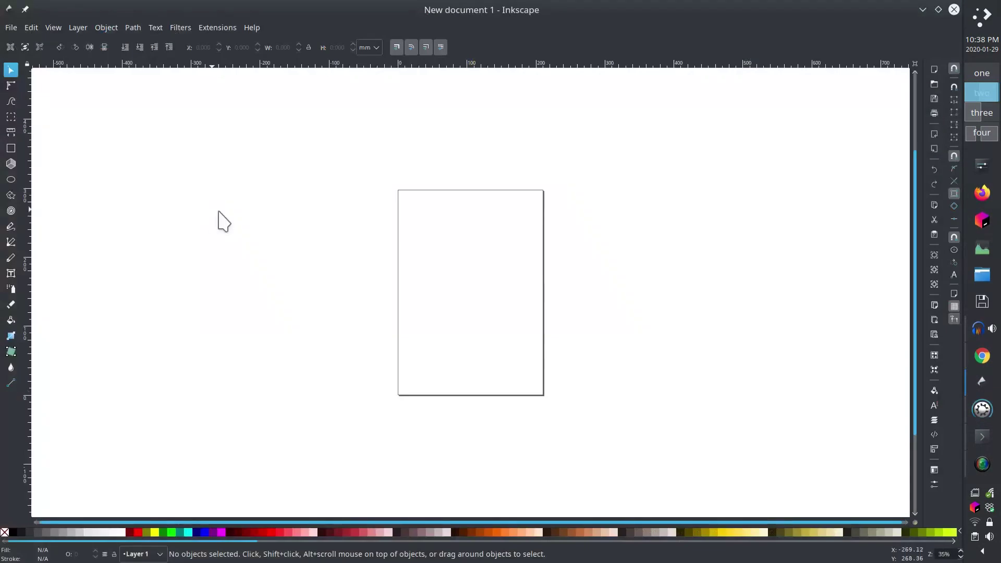
Step: Tile Inkscape to the left half and Chrome to the right, then close both windows
{"action": "key", "text": "super+Left"}
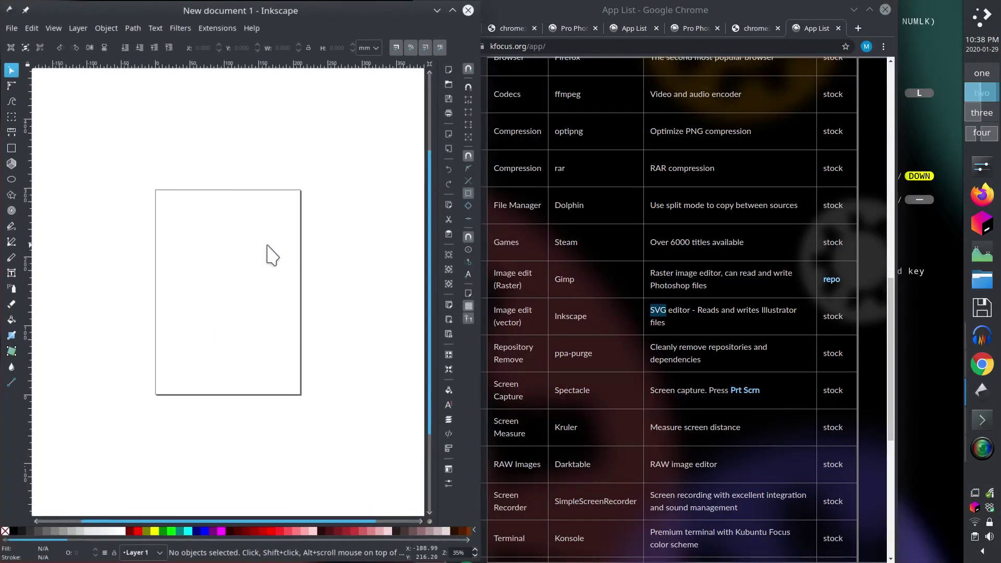
{"action": "left_click", "coordinate": [608, 7]}
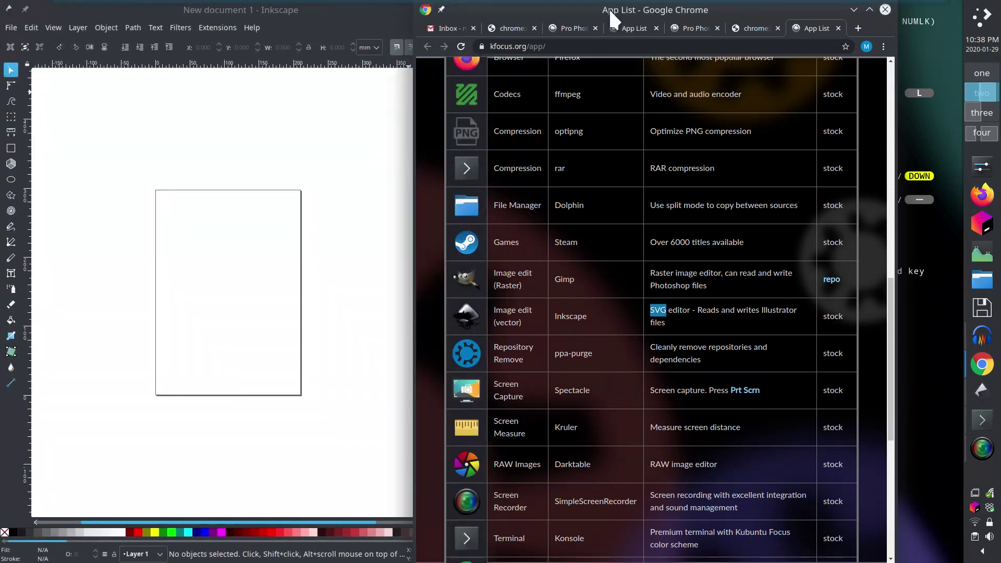
{"action": "key", "text": "super+Right"}
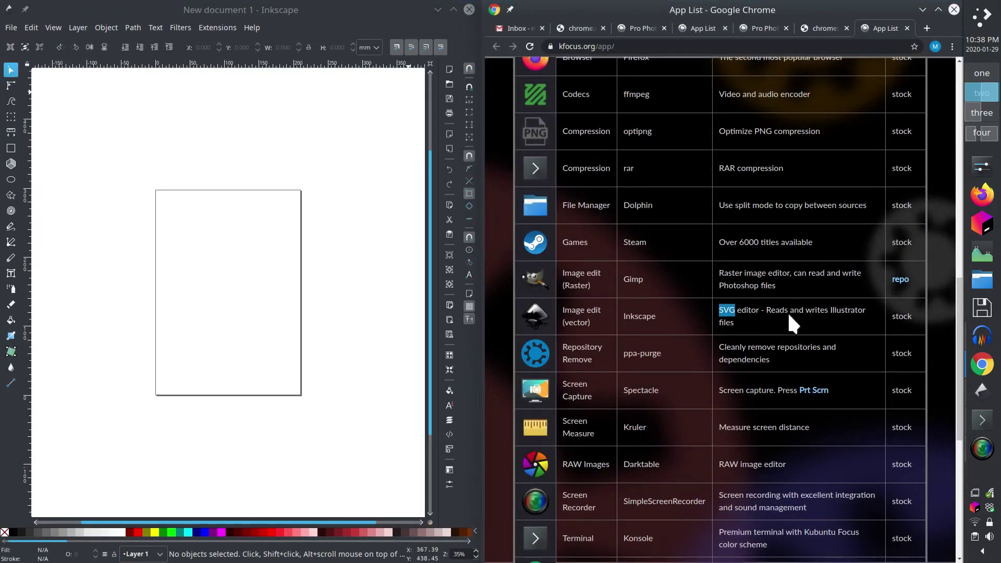
{"action": "left_click", "coordinate": [955, 7]}
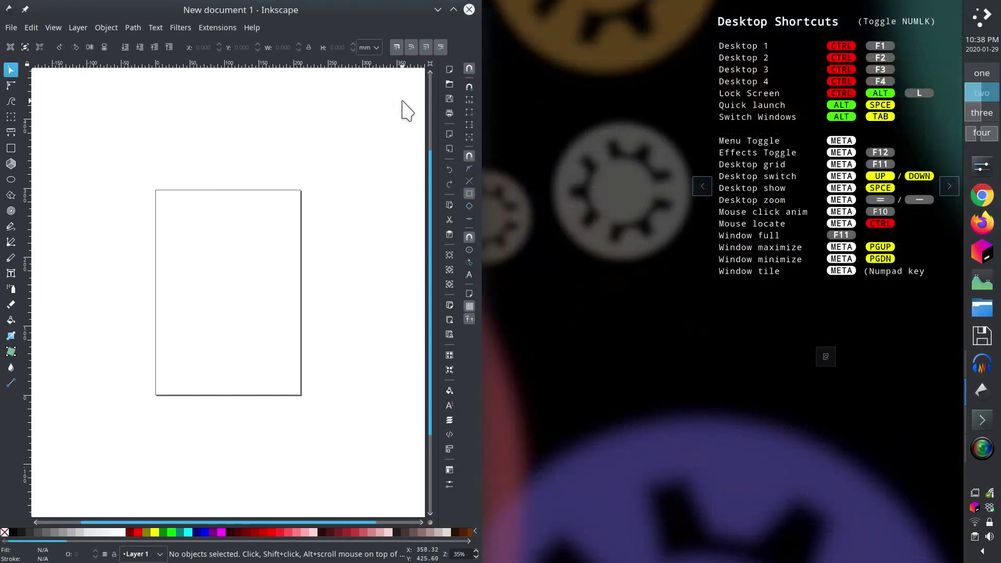
{"action": "left_click", "coordinate": [464, 8]}
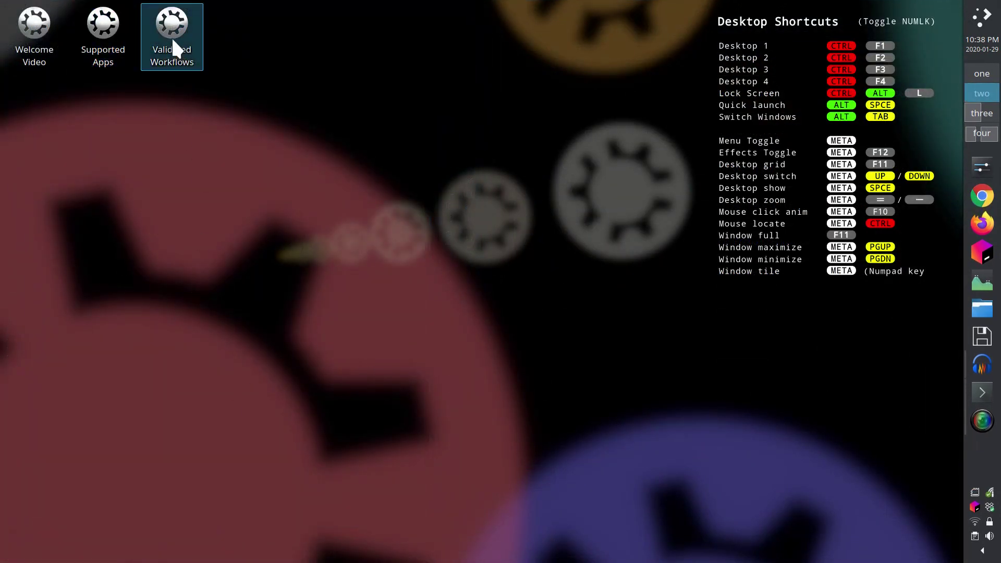
Step: Open the Validated Workflows desktop shortcut and follow the Pro Photography workflow link
{"action": "left_click", "coordinate": [192, 50]}
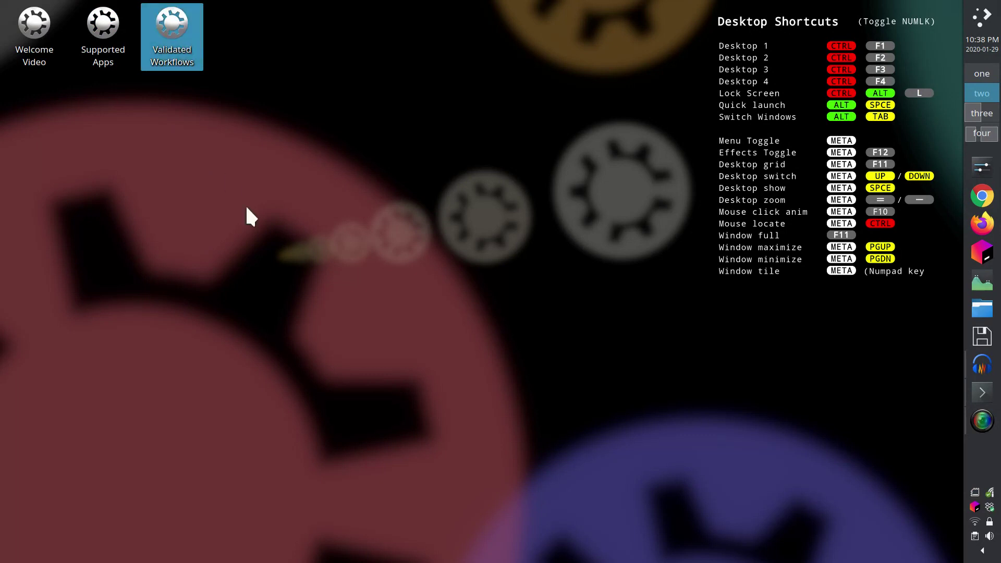
{"action": "double_click", "coordinate": [171, 22]}
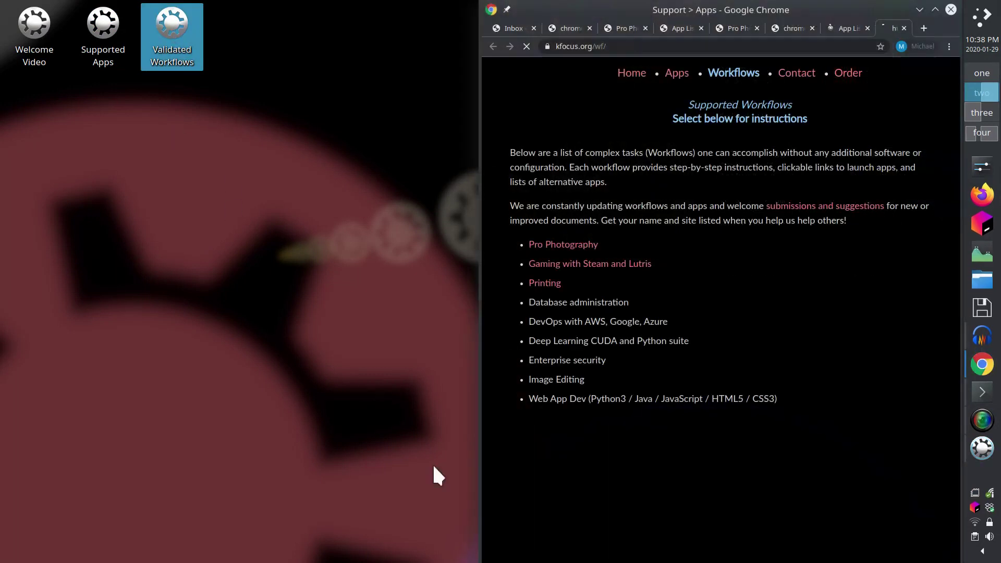
{"action": "left_click", "coordinate": [553, 244]}
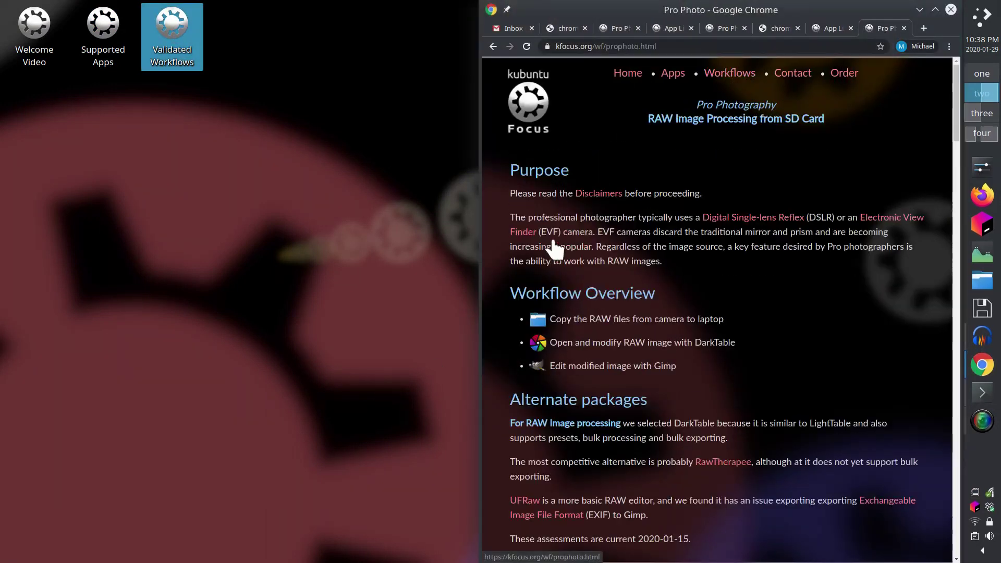
{"action": "left_click_drag", "start_coordinate": [960, 133], "coordinate": [924, 105]}
Step: Launch Dolphin from the 'Copy the RAW files' step, move it left, then show the desktop
{"action": "left_click", "coordinate": [537, 319]}
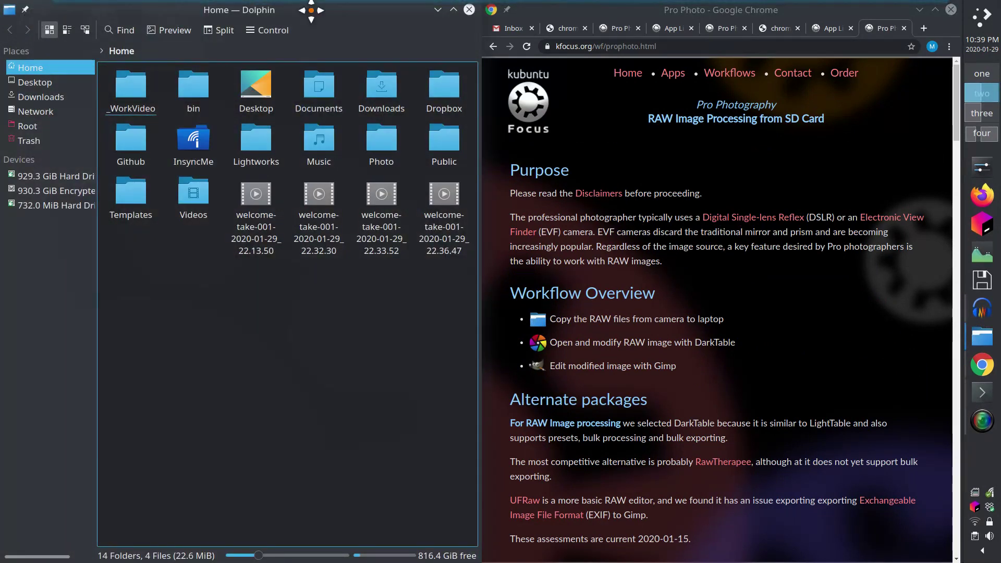
{"action": "left_click_drag", "start_coordinate": [302, 5], "coordinate": [306, 30]}
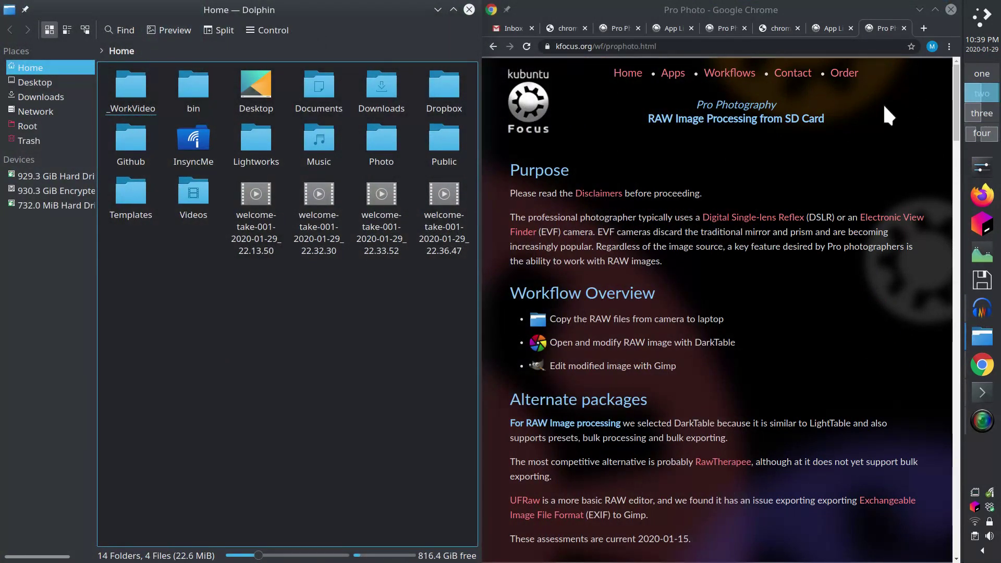
{"action": "key", "text": "super+space"}
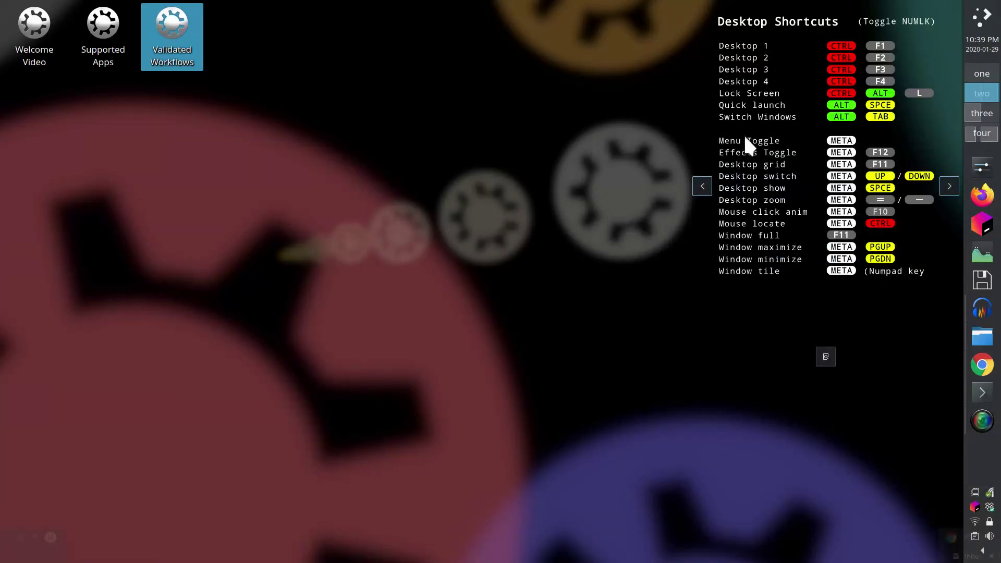
Step: Page the hint widget through the System and Konsole Shortcuts cards, back to Desktop Shortcuts
{"action": "left_click", "coordinate": [702, 186]}
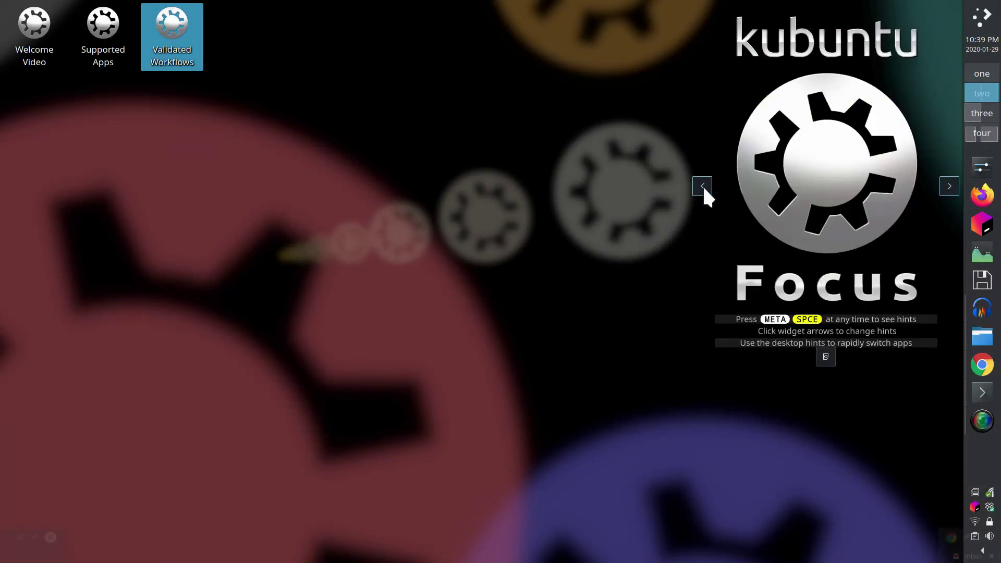
{"action": "left_click", "coordinate": [956, 186]}
{"action": "left_click", "coordinate": [956, 187]}
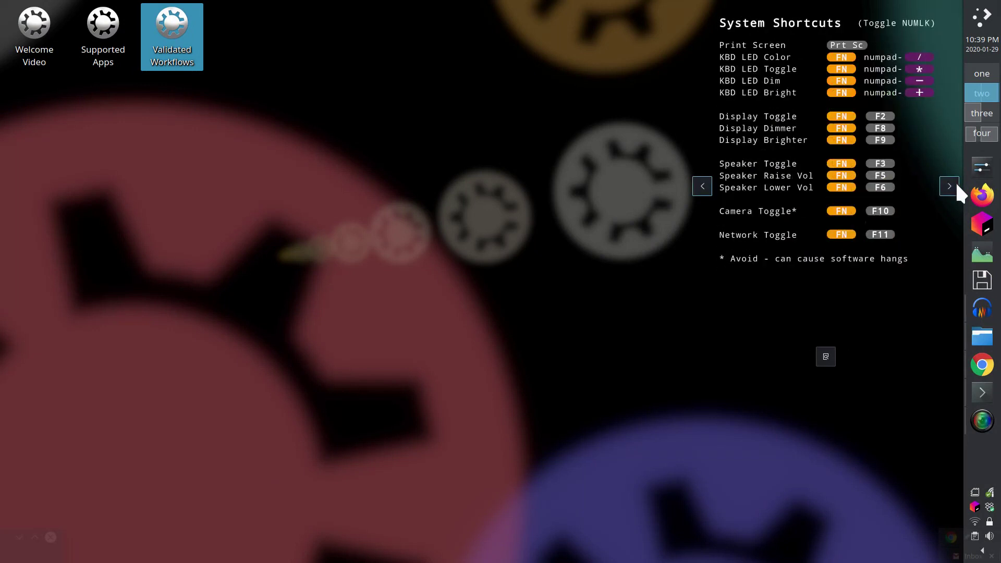
{"action": "left_click", "coordinate": [957, 186]}
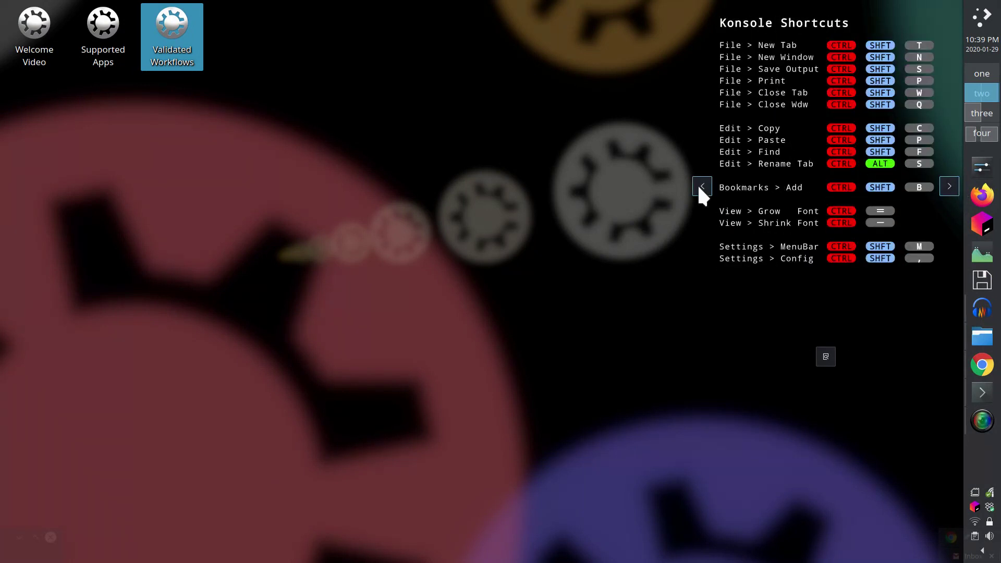
{"action": "left_click", "coordinate": [700, 188]}
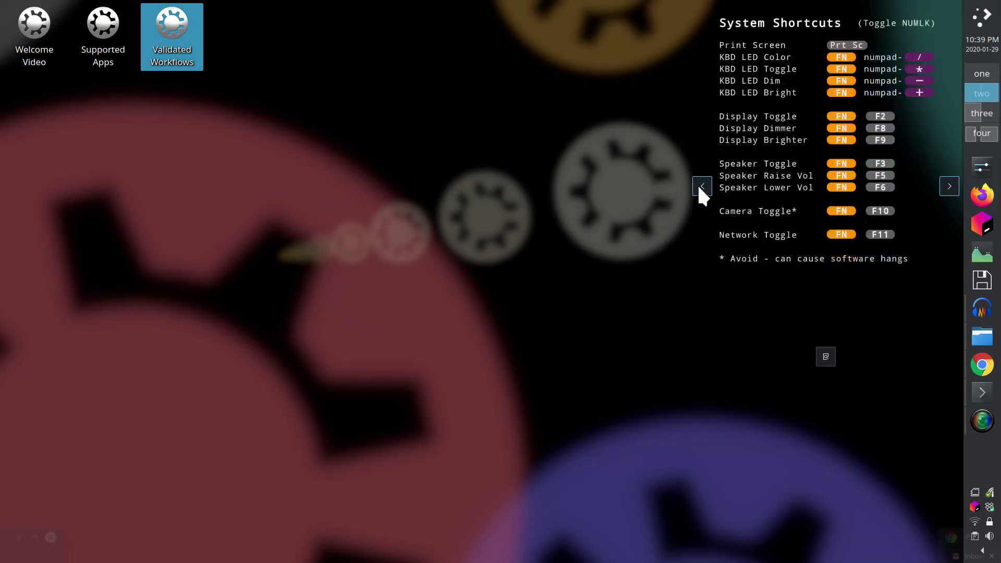
{"action": "left_click", "coordinate": [701, 188]}
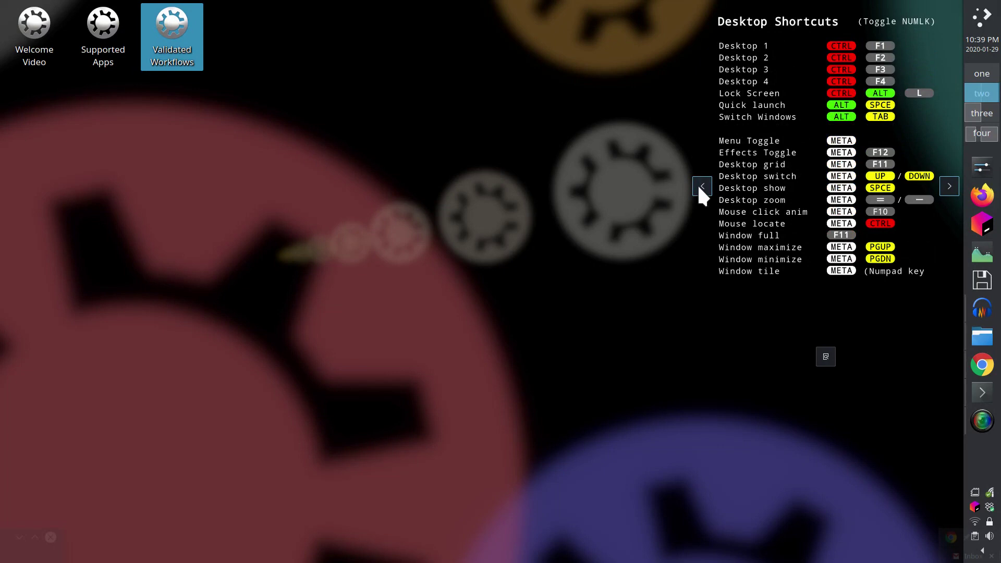
Step: Restore the hidden windows, try the Meta launcher and Alt+Space KRunner, then Alt+Tab toward Konsole
{"action": "key", "text": "super+space"}
{"action": "key", "text": "super+space"}
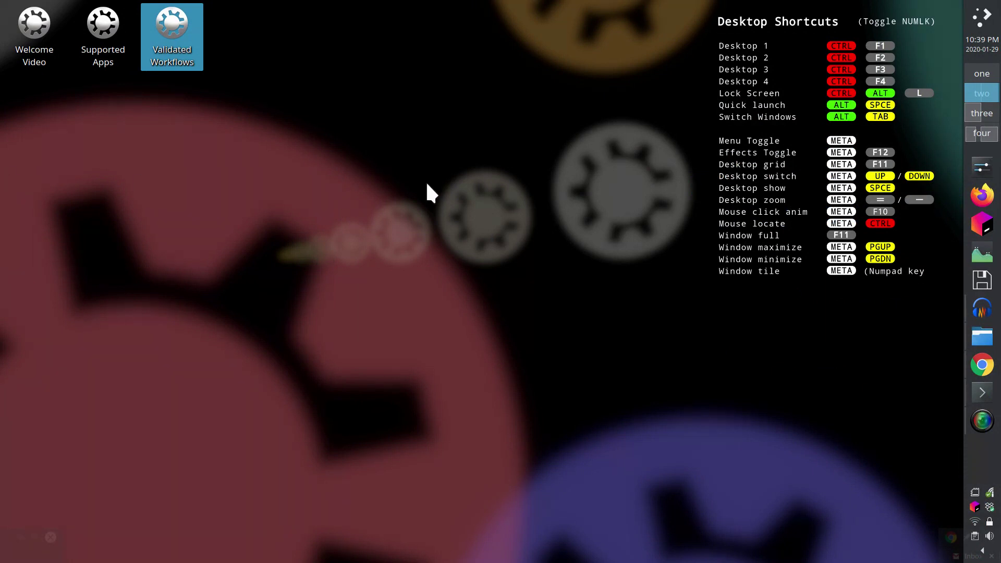
{"action": "key", "text": "super"}
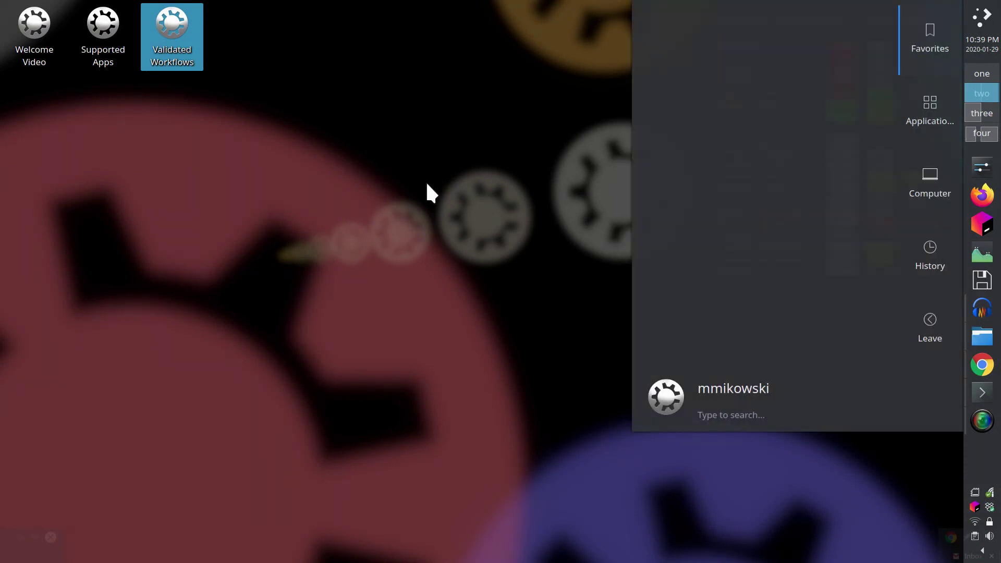
{"action": "key", "text": "alt+space"}
{"action": "type", "text": "l"}
{"action": "key", "text": "Escape"}
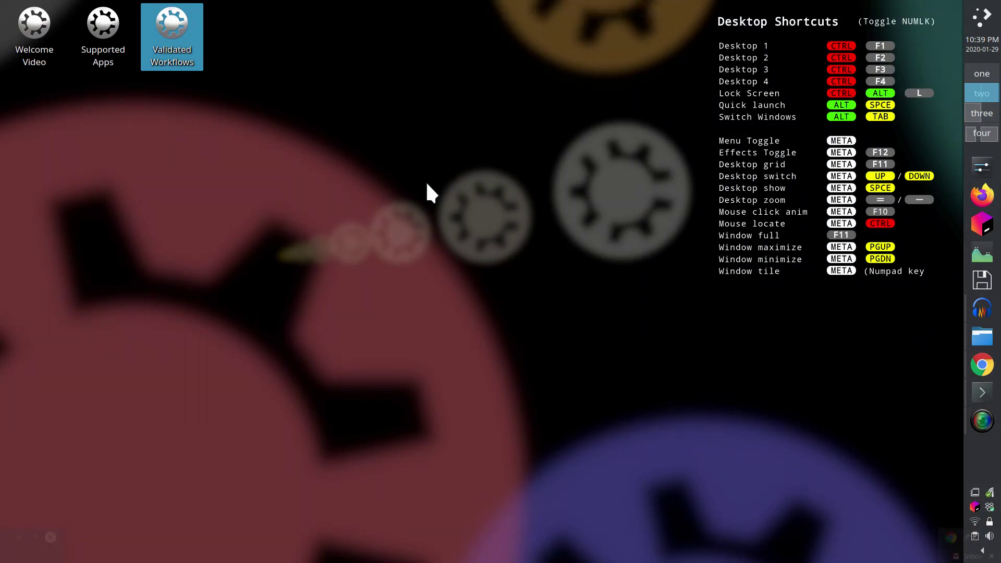
{"action": "key", "text": "alt+Tab"}
{"action": "key", "text": "alt+Tab"}
{"action": "key", "text": "alt+Tab"}
{"action": "key", "text": "alt+Tab"}
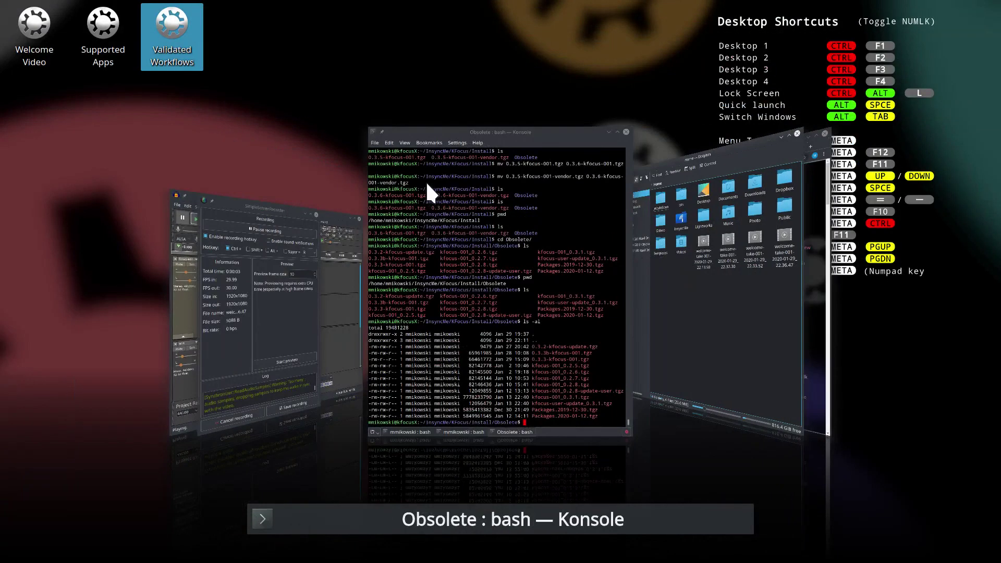
Step: Bring Konsole forward, then pick virtual desktop one from the Meta+F11 desktop grid
{"action": "key", "text": "super"}
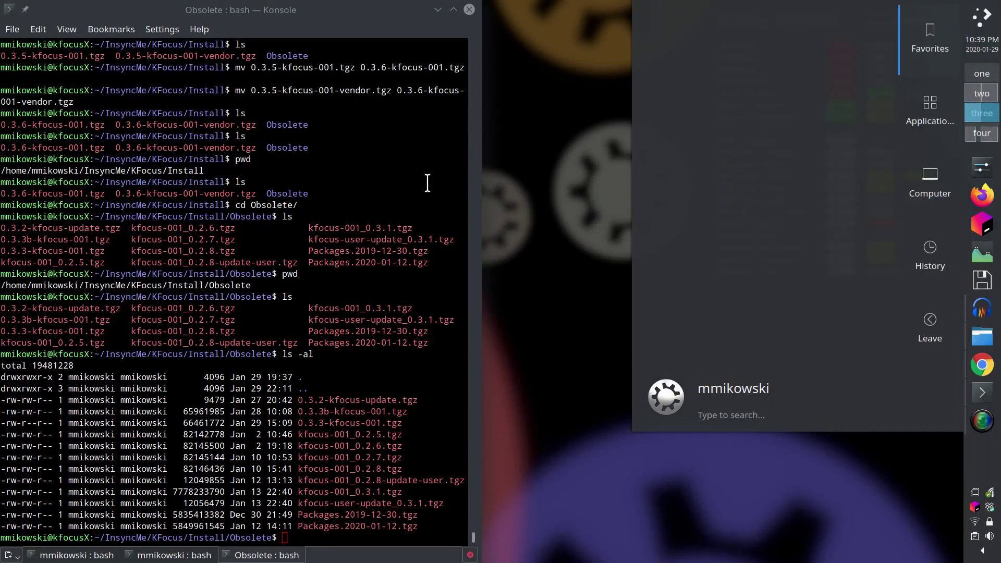
{"action": "key", "text": "super"}
{"action": "key", "text": "super"}
{"action": "key", "text": "super"}
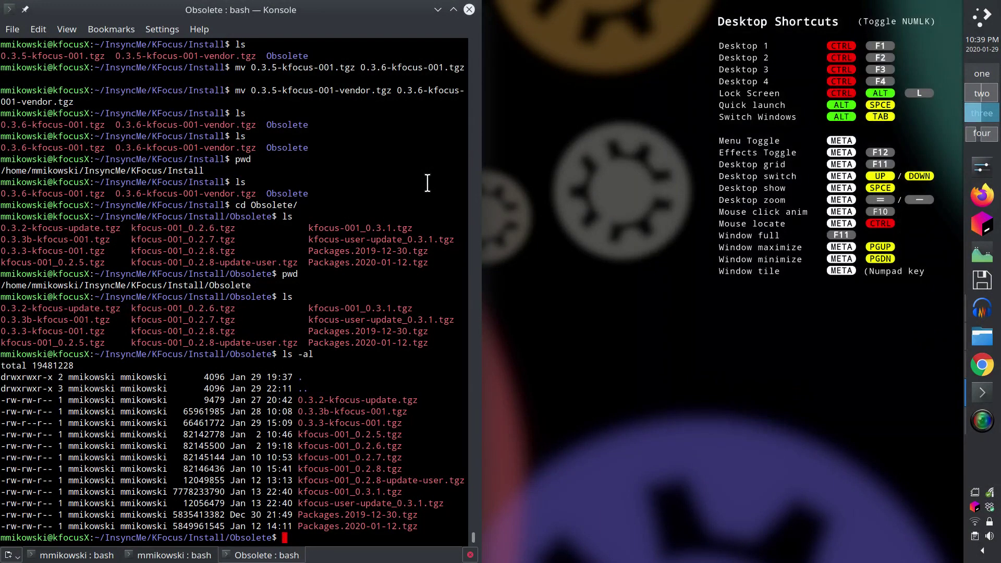
{"action": "key", "text": "super+F11"}
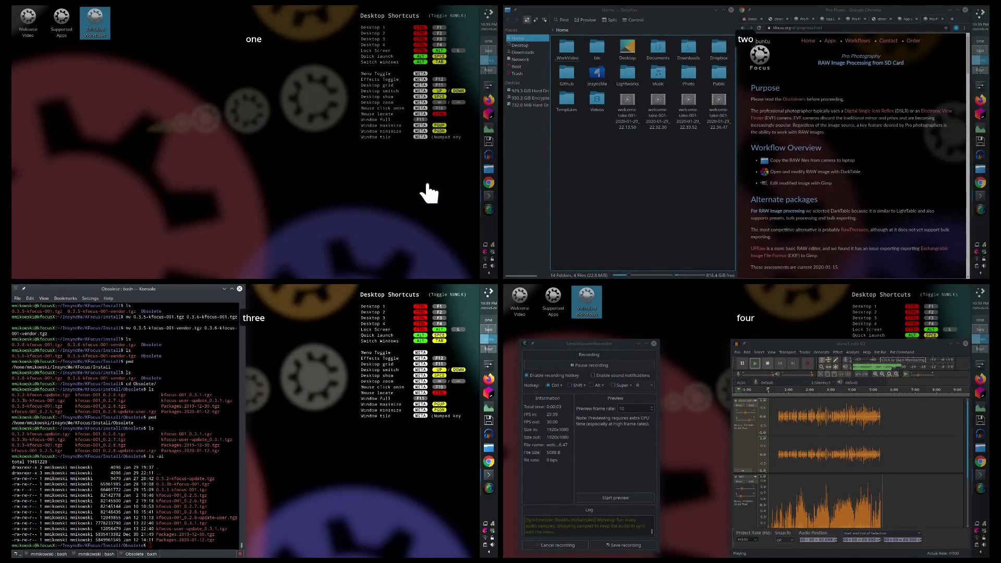
{"action": "left_click", "coordinate": [378, 187]}
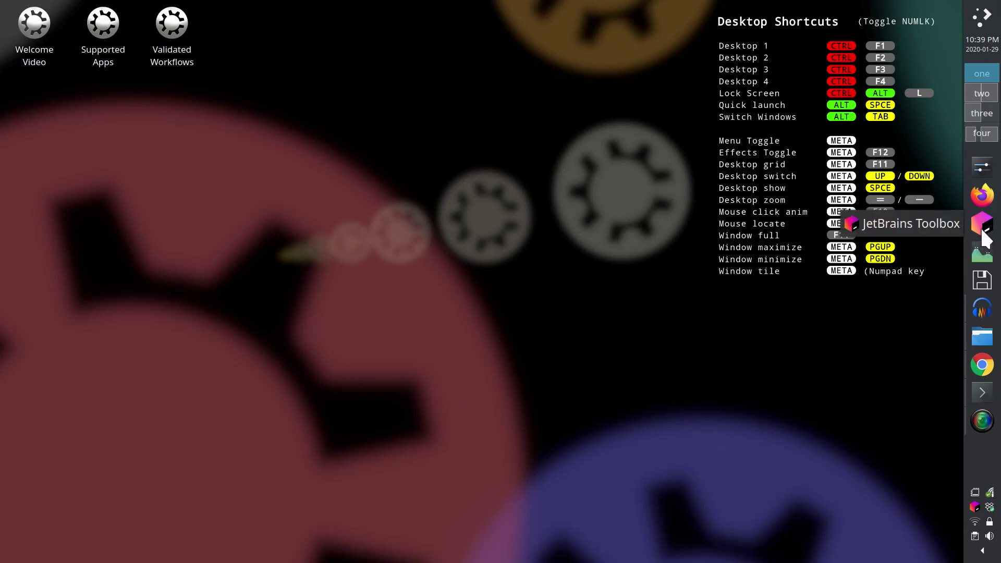
Step: On virtual desktop two, load chrome://gpu in a new Chrome tab
{"action": "left_click", "coordinate": [982, 365]}
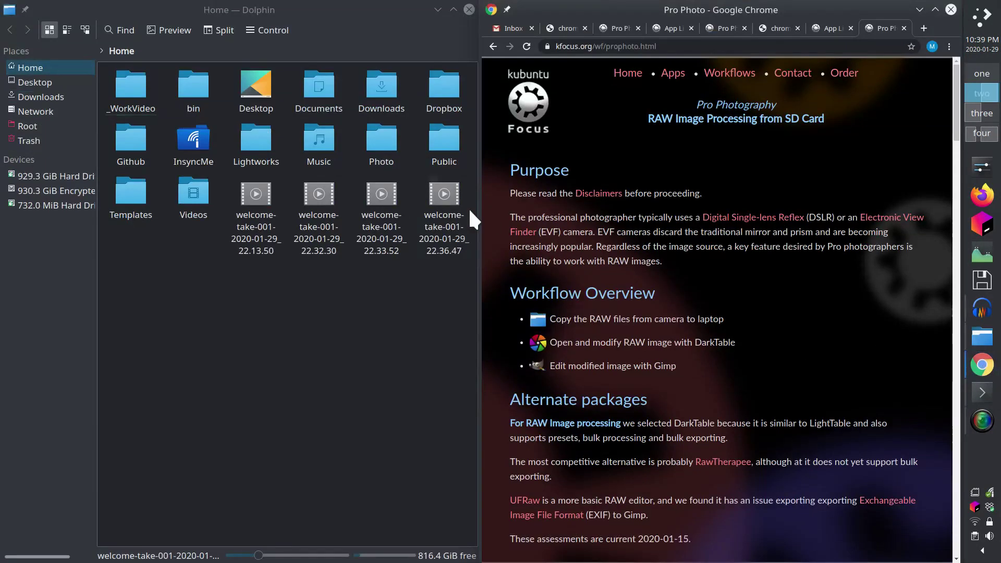
{"action": "left_click", "coordinate": [923, 27]}
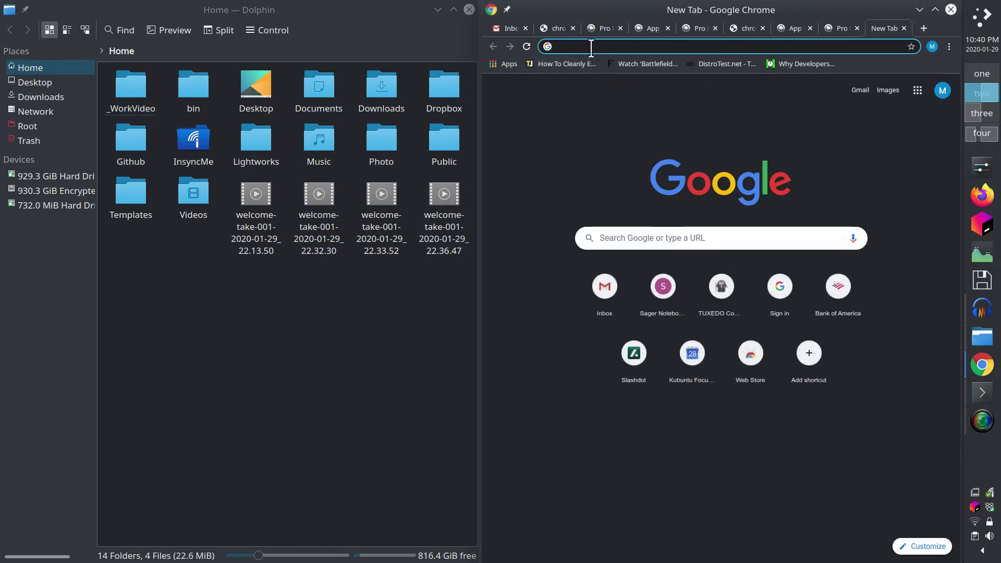
{"action": "type", "text": "chrome:"}
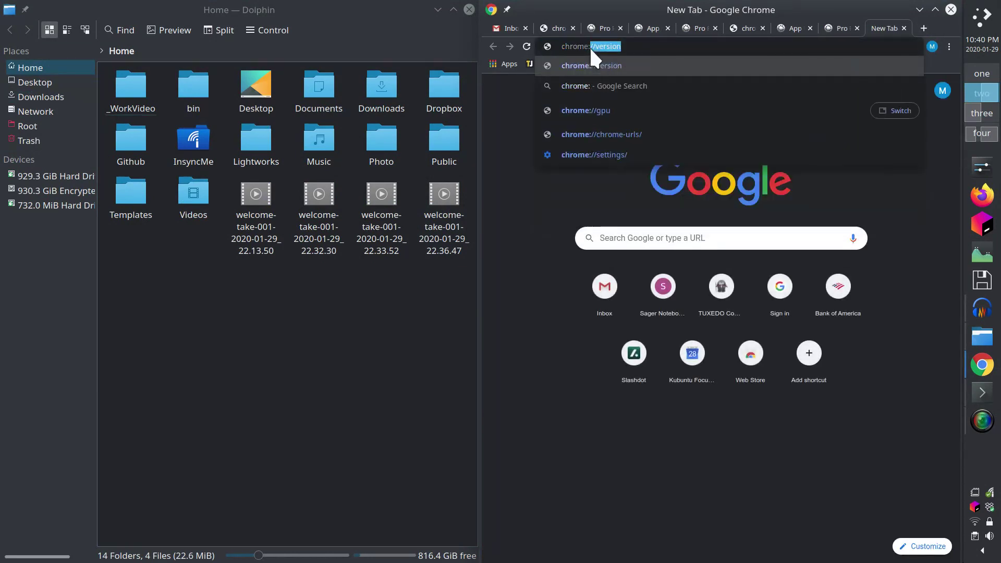
{"action": "type", "text": "//gpu"}
{"action": "key", "text": "Return"}
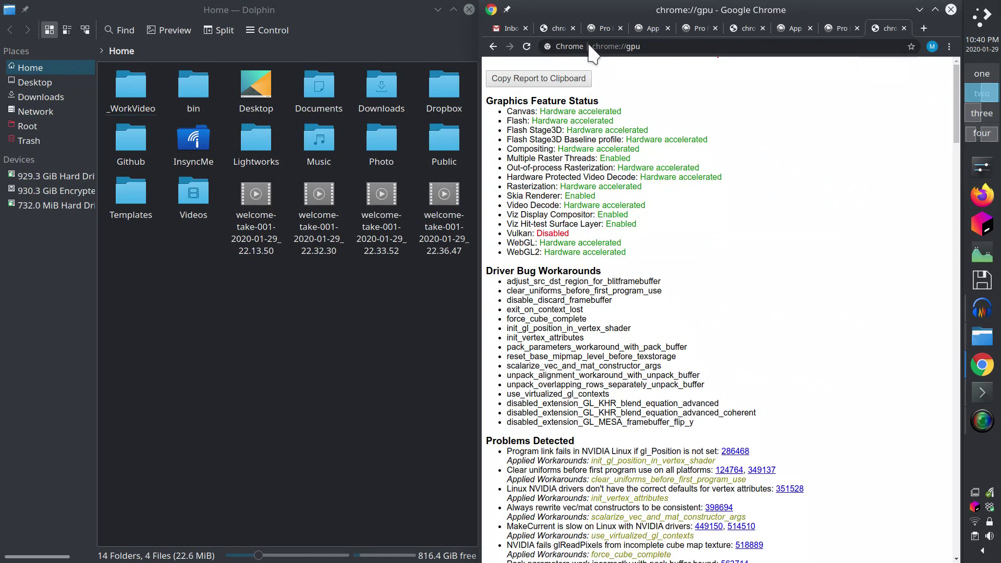
Step: Highlight the Graphics Feature Status lines, then return to virtual desktop one
{"action": "left_click_drag", "start_coordinate": [635, 258], "coordinate": [591, 221]}
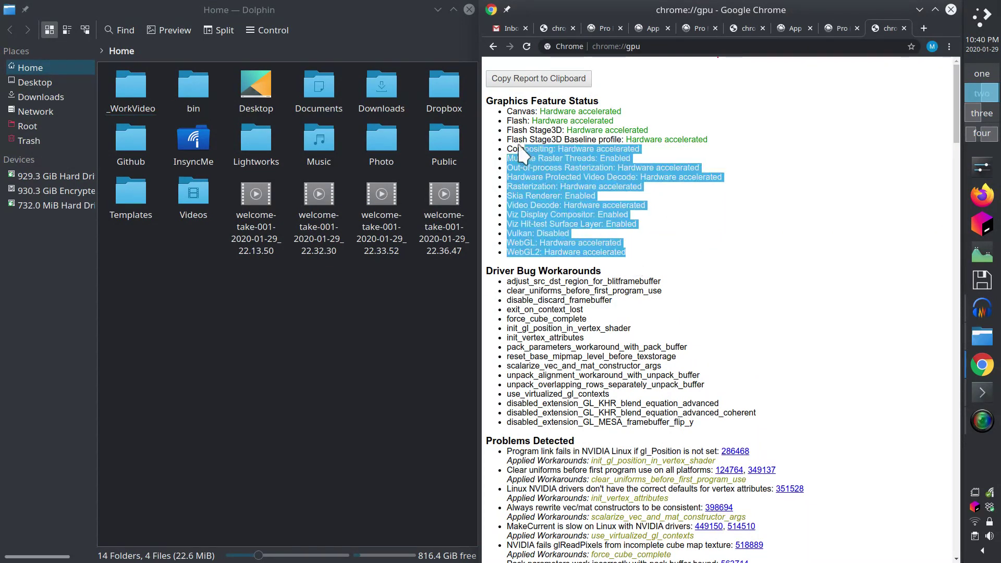
{"action": "left_click_drag", "start_coordinate": [520, 153], "coordinate": [649, 258]}
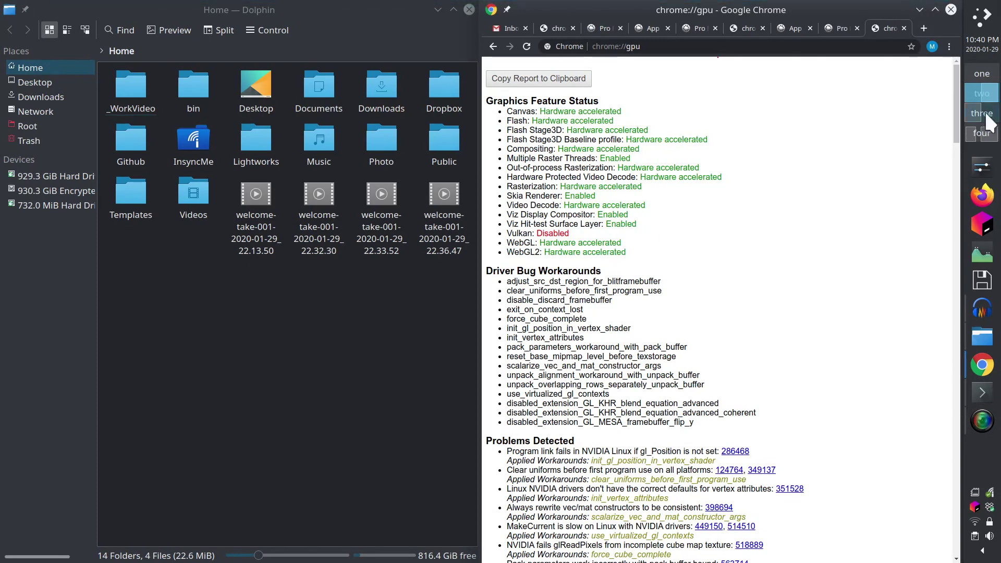
{"action": "left_click", "coordinate": [981, 73]}
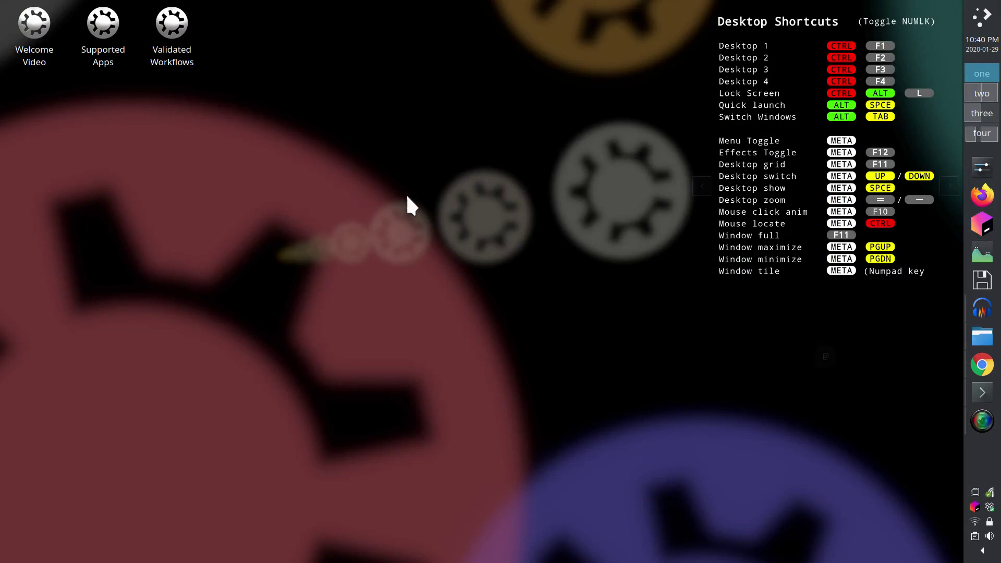
Step: Launch IntelliJ IDEA Ultimate from JetBrains Toolbox, hide Toolbox, focus the editor, then minimize IntelliJ
{"action": "left_click_drag", "start_coordinate": [814, 14], "coordinate": [355, 102]}
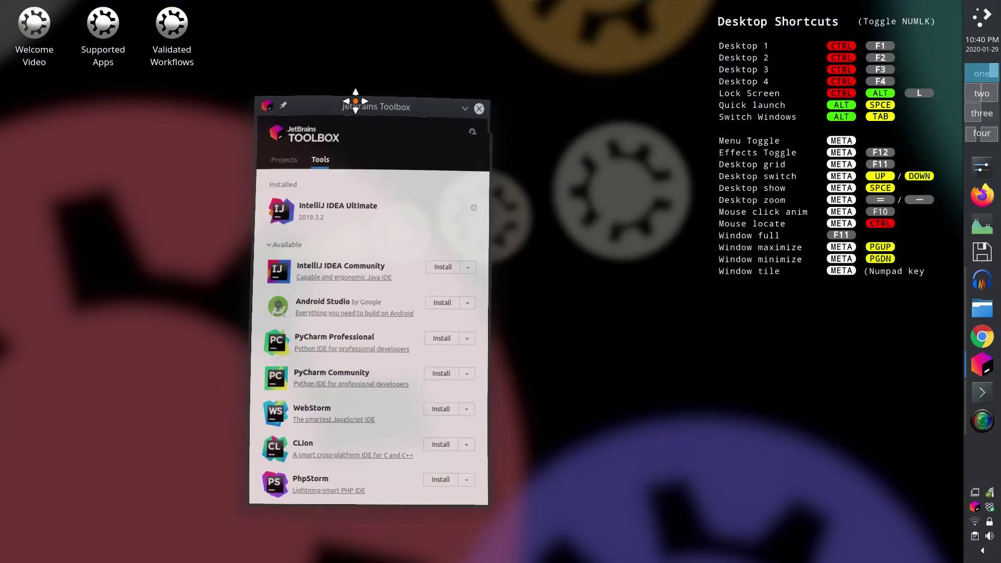
{"action": "left_click", "coordinate": [340, 211]}
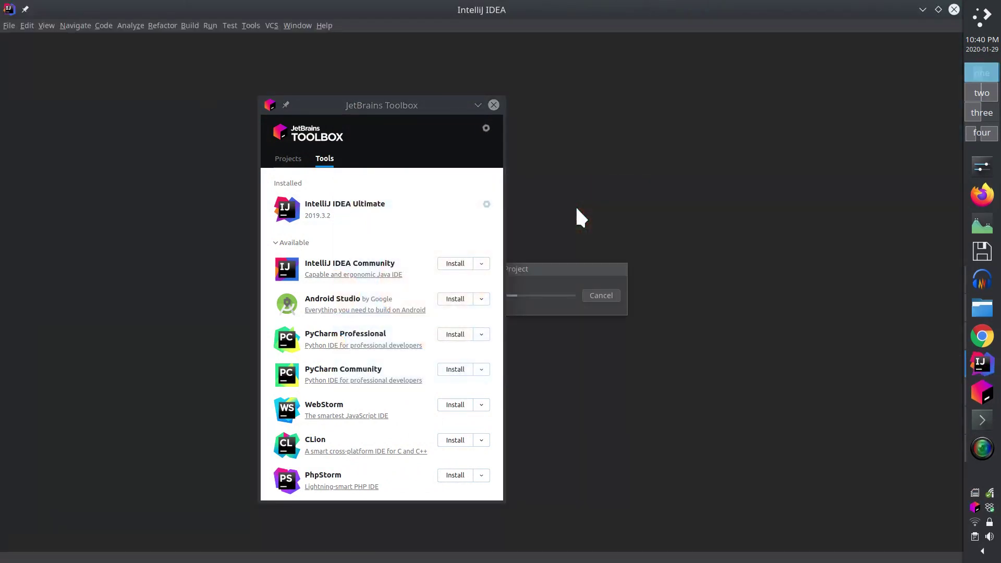
{"action": "left_click", "coordinate": [476, 104]}
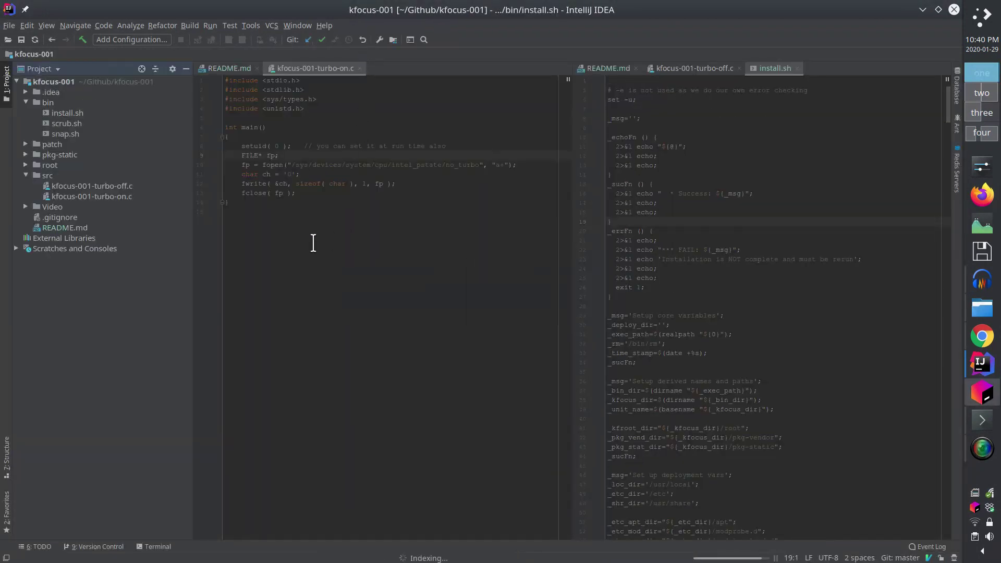
{"action": "left_click", "coordinate": [326, 251]}
{"action": "left_click", "coordinate": [921, 9]}
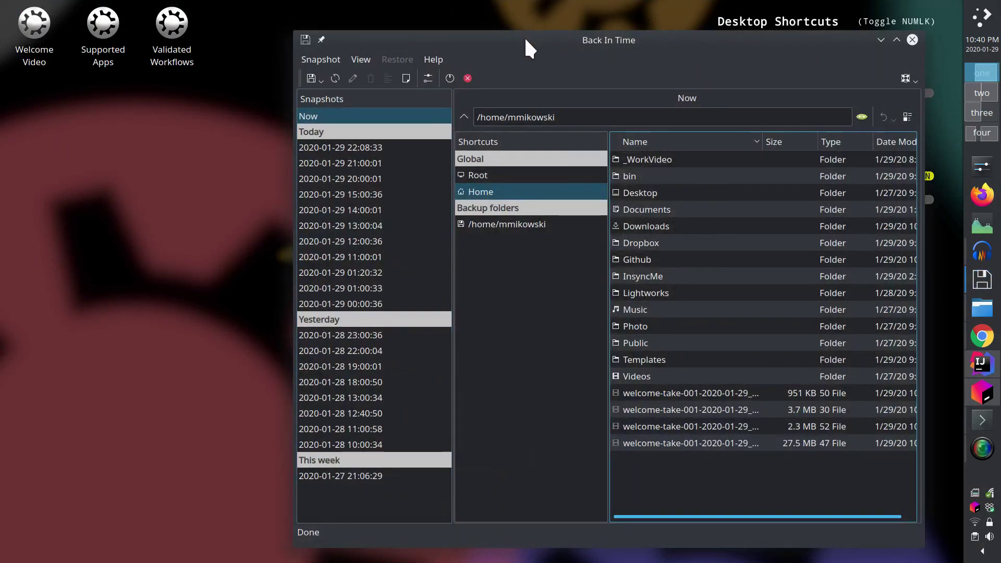
{"action": "left_click_drag", "start_coordinate": [523, 41], "coordinate": [554, 10]}
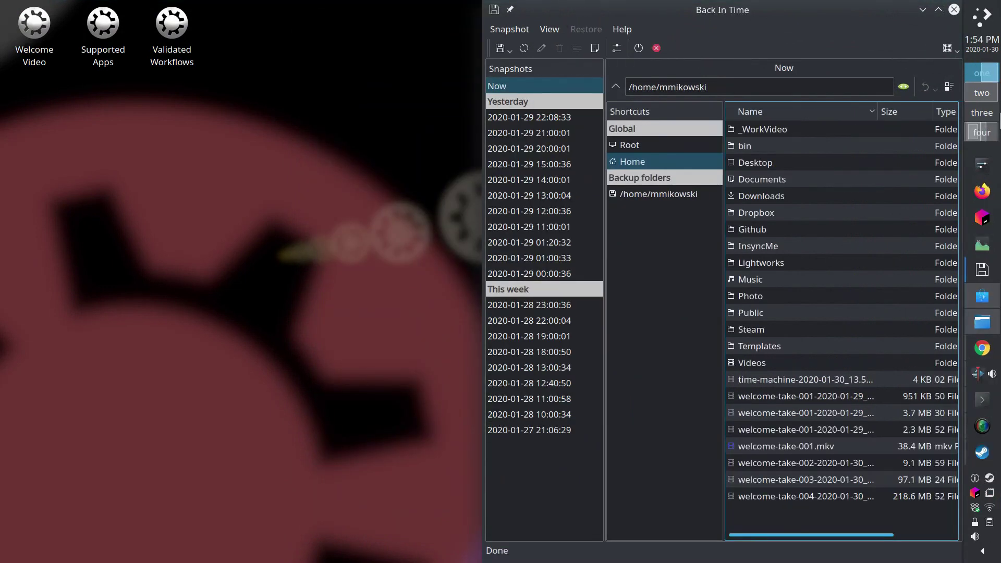
{"action": "left_click", "coordinate": [982, 322]}
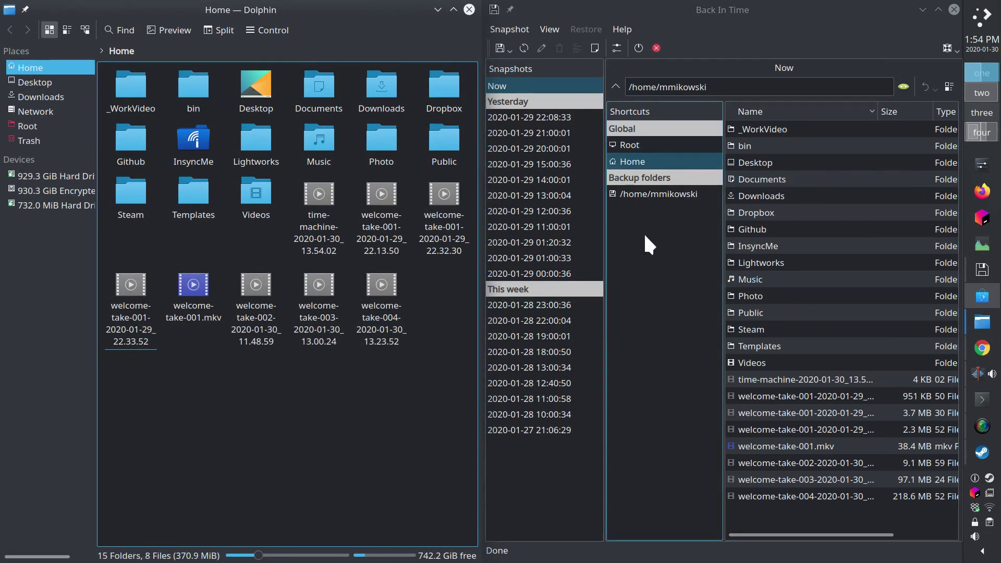
{"action": "left_click", "coordinate": [555, 273]}
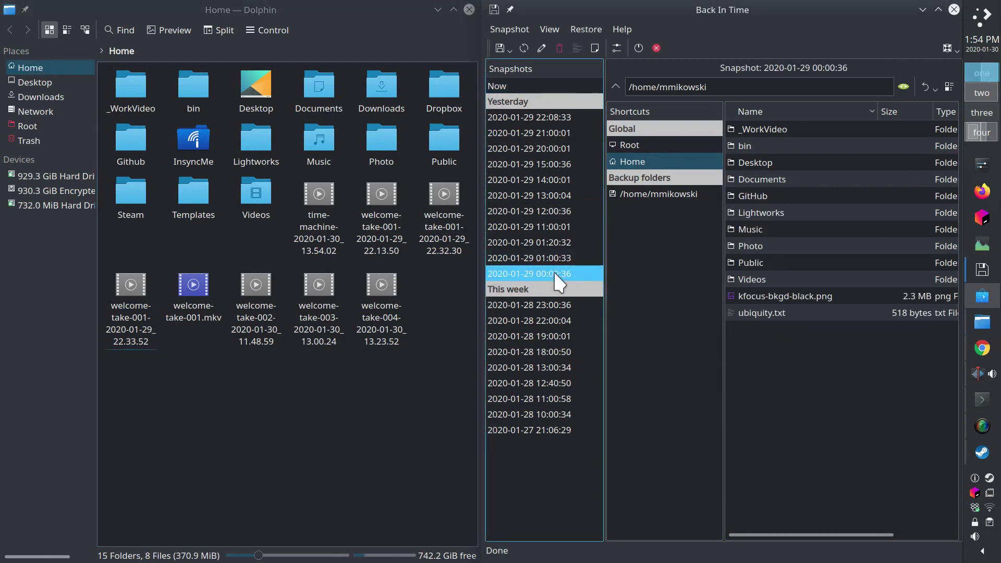
{"action": "right_click", "coordinate": [807, 295]}
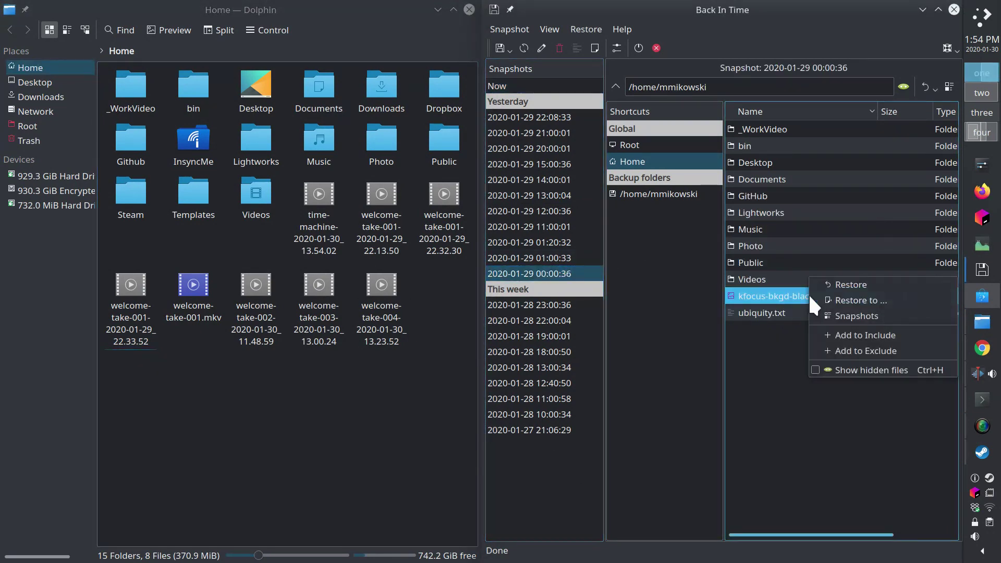
{"action": "left_click", "coordinate": [870, 282]}
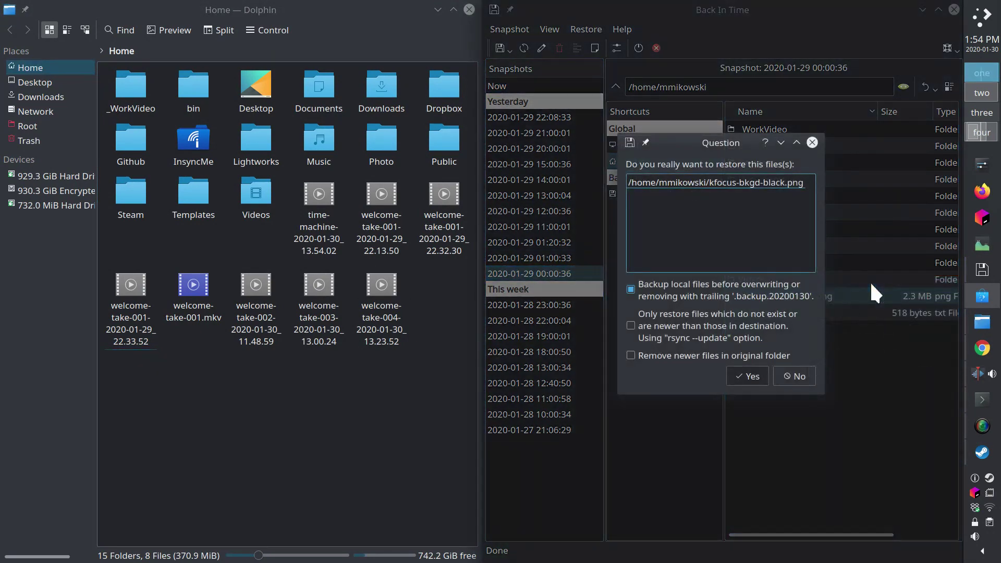
{"action": "left_click", "coordinate": [630, 289]}
{"action": "left_click", "coordinate": [746, 376]}
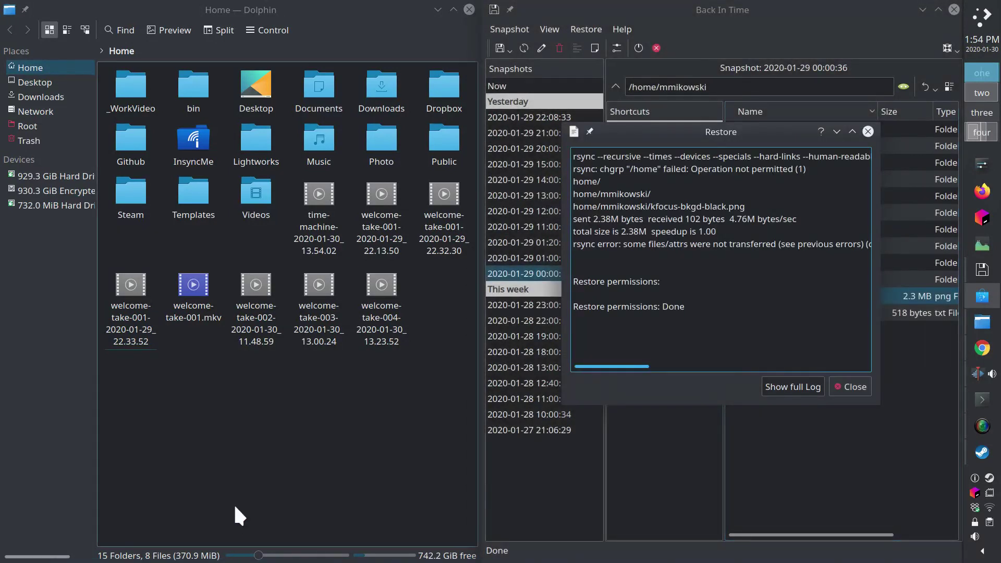
{"action": "left_click", "coordinate": [318, 190]}
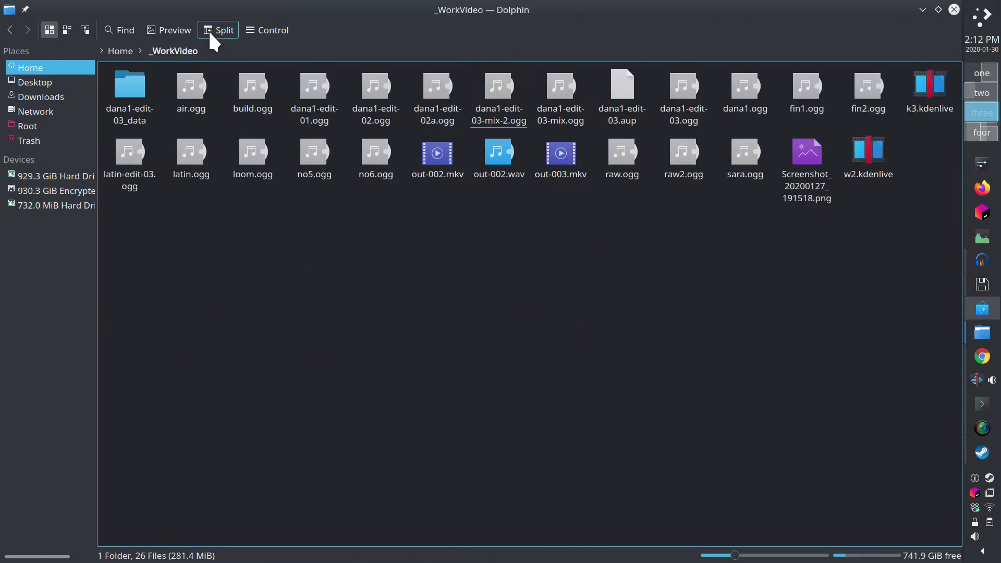
{"action": "left_click", "coordinate": [209, 32]}
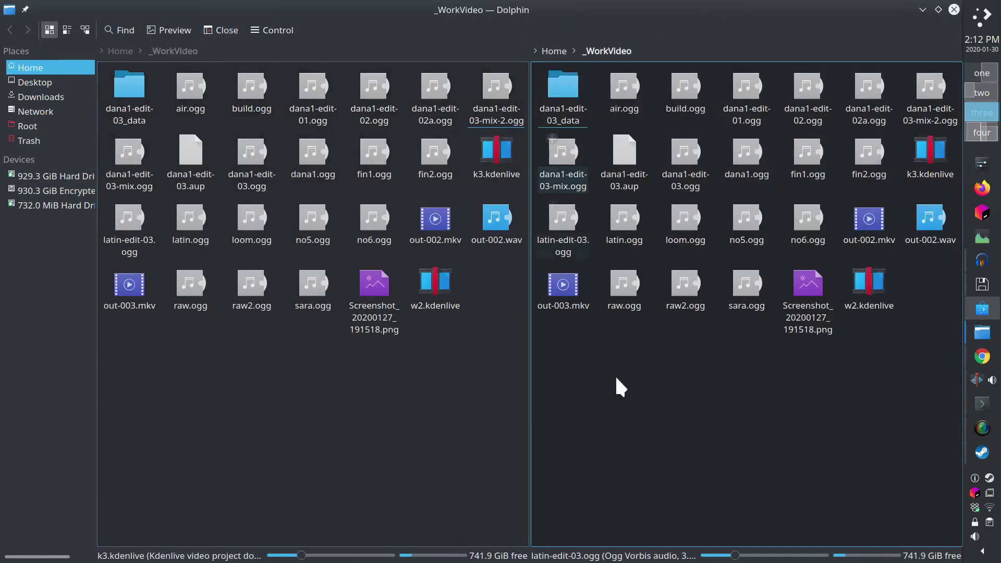
Step: Point Dolphin's right pane to sftp://mig-001 and copy Screenshot_20200127_191518.png into the remote ubuntu folder
{"action": "left_click", "coordinate": [667, 48]}
{"action": "left_click", "coordinate": [932, 50]}
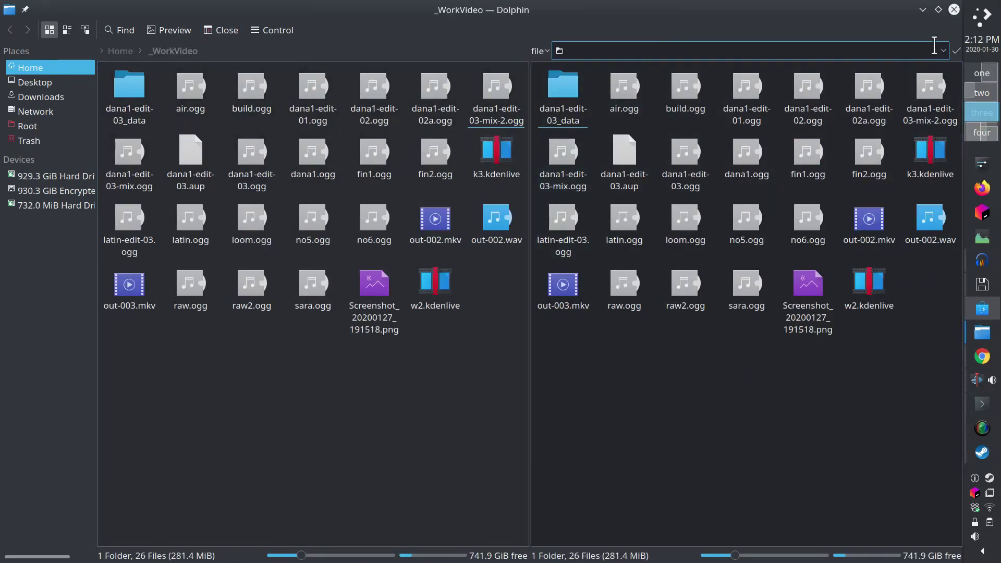
{"action": "type", "text": "sftp://mig-001"}
{"action": "key", "text": "Return"}
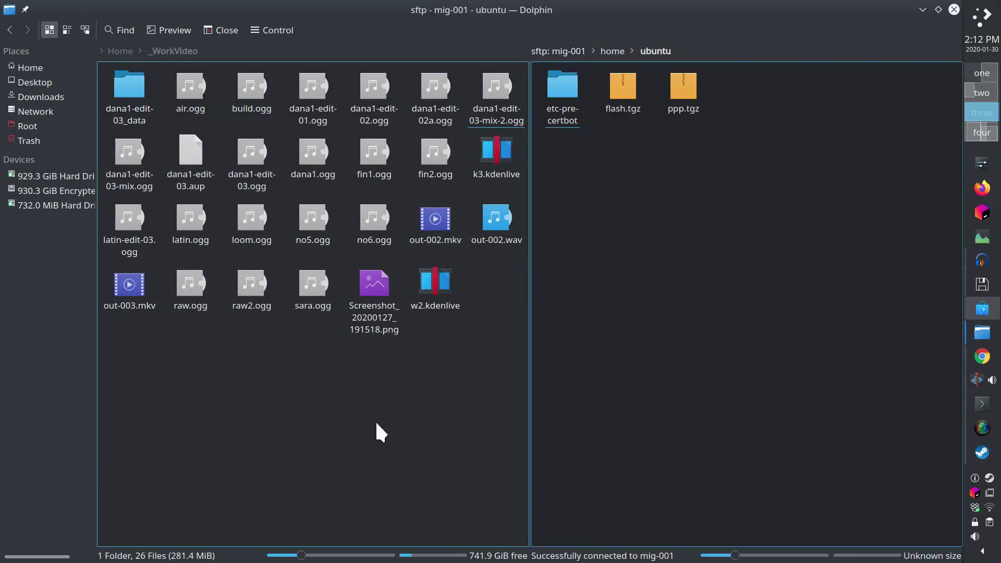
{"action": "left_click_drag", "start_coordinate": [368, 290], "coordinate": [750, 123]}
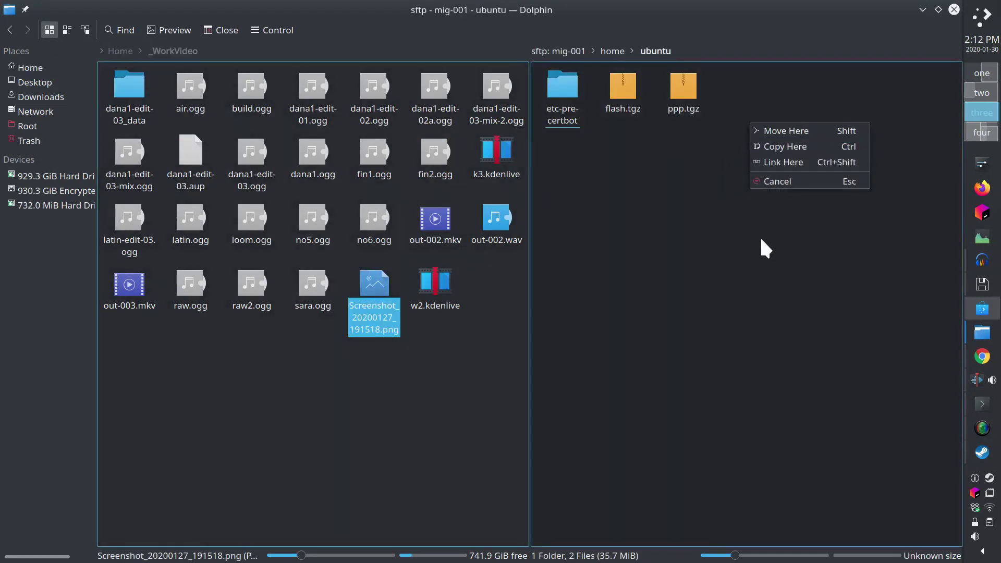
{"action": "left_click", "coordinate": [784, 145]}
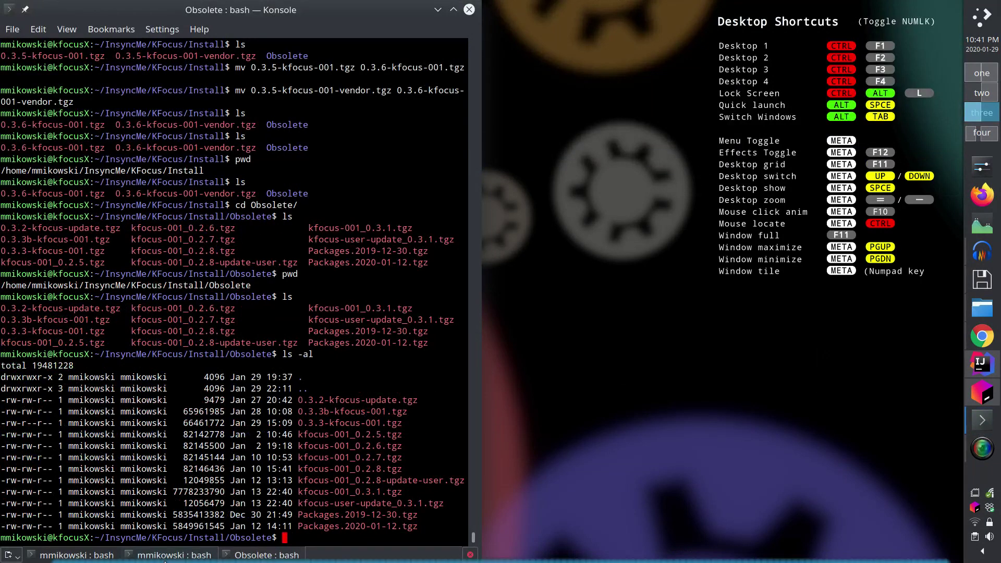
Step: Open and close an extra Konsole shell tab
{"action": "left_click", "coordinate": [11, 556]}
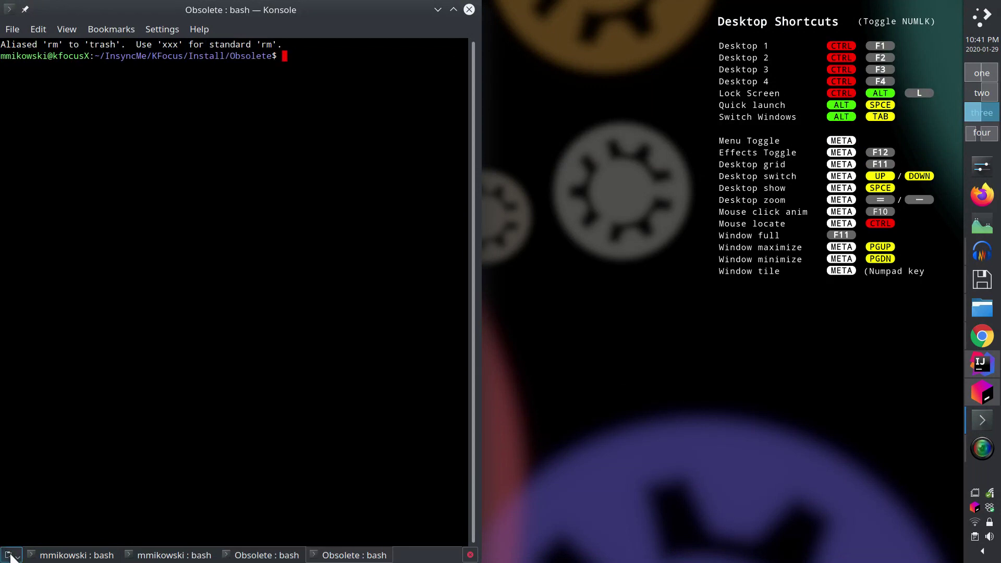
{"action": "left_click", "coordinate": [470, 554]}
{"action": "left_click", "coordinate": [824, 408]}
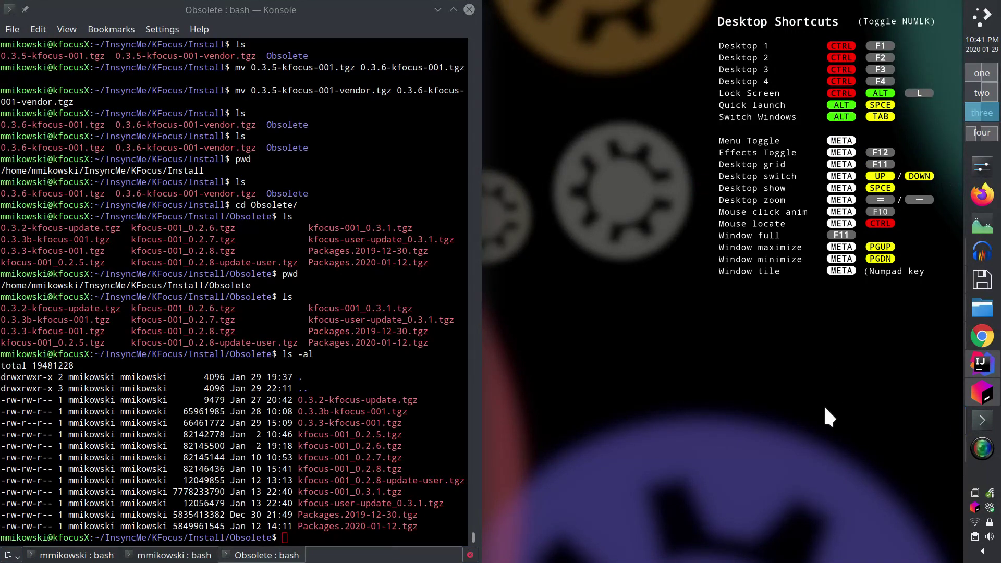
Step: Launch Steam from the Alt+Space search, minimize Konsole, and move the Steam update dialog aside
{"action": "key", "text": "alt+space"}
{"action": "type", "text": "steam"}
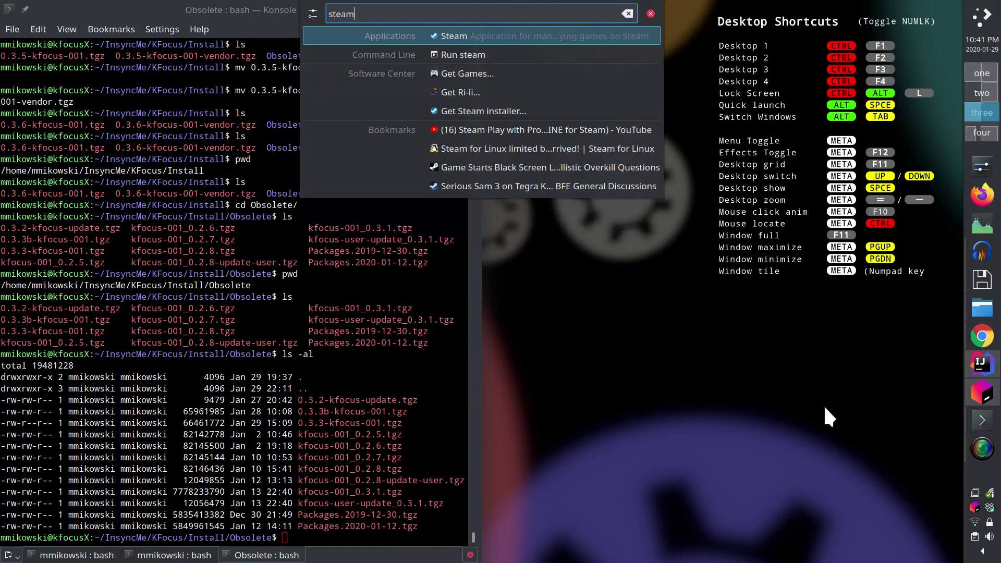
{"action": "key", "text": "Return"}
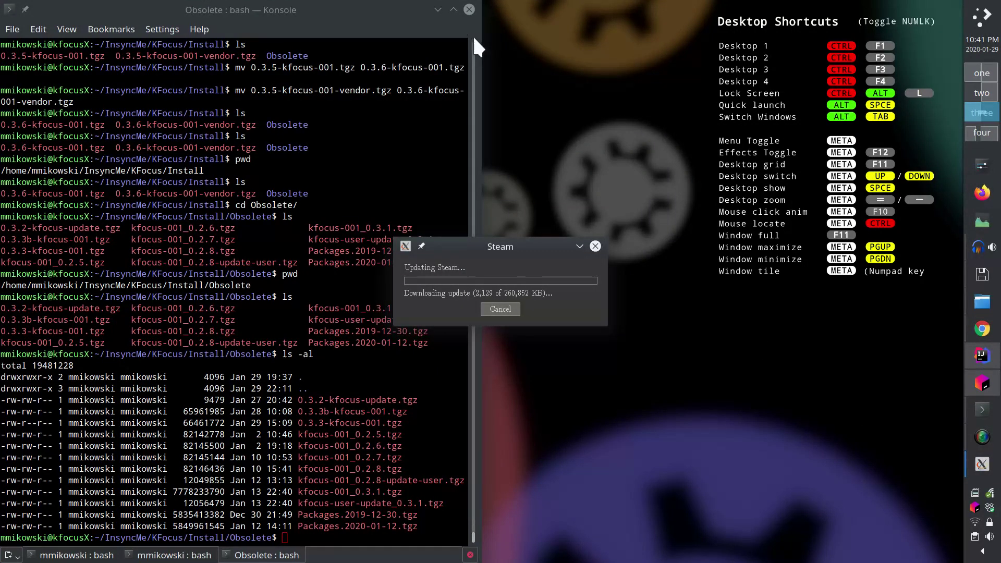
{"action": "left_click", "coordinate": [437, 8]}
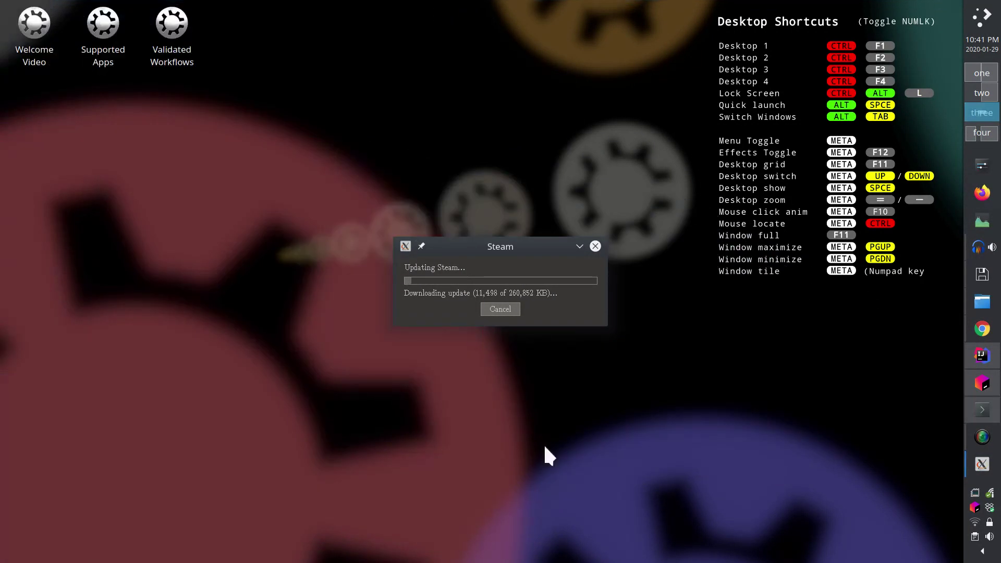
{"action": "left_click_drag", "start_coordinate": [516, 240], "coordinate": [848, 279]}
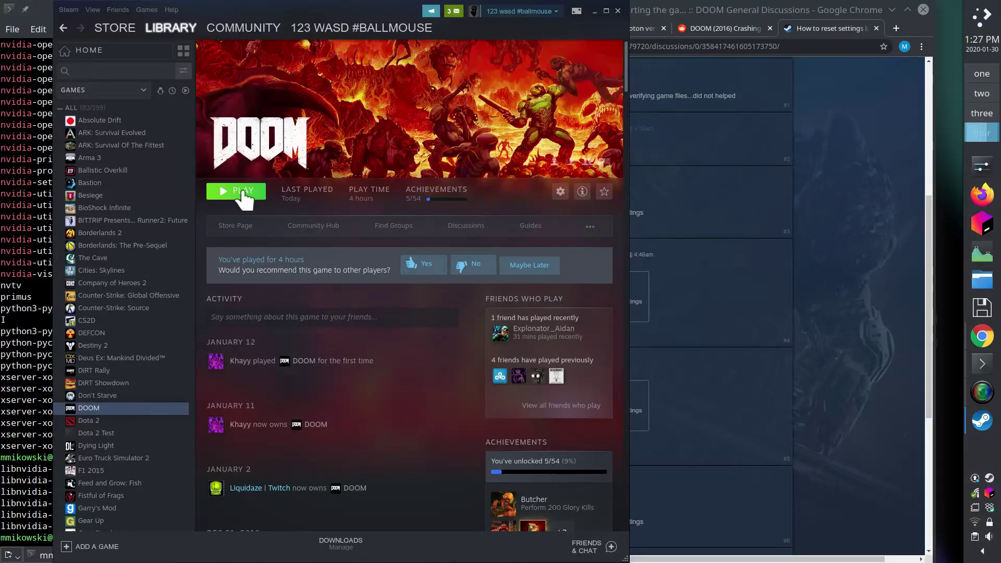
Step: Launch DOOM from the Steam library and fire the shotgun three times
{"action": "left_click", "coordinate": [242, 191]}
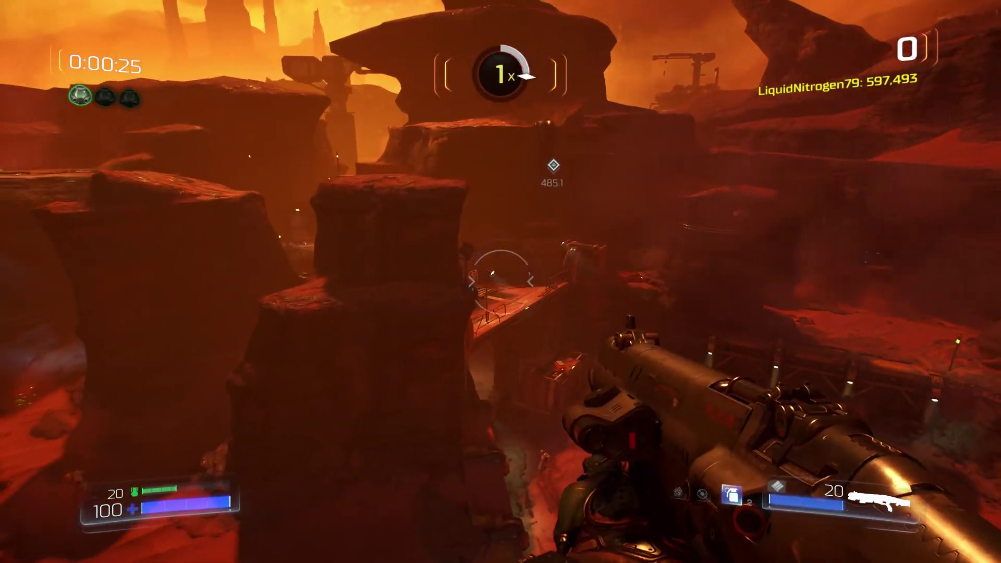
{"action": "left_click", "coordinate": [500, 282]}
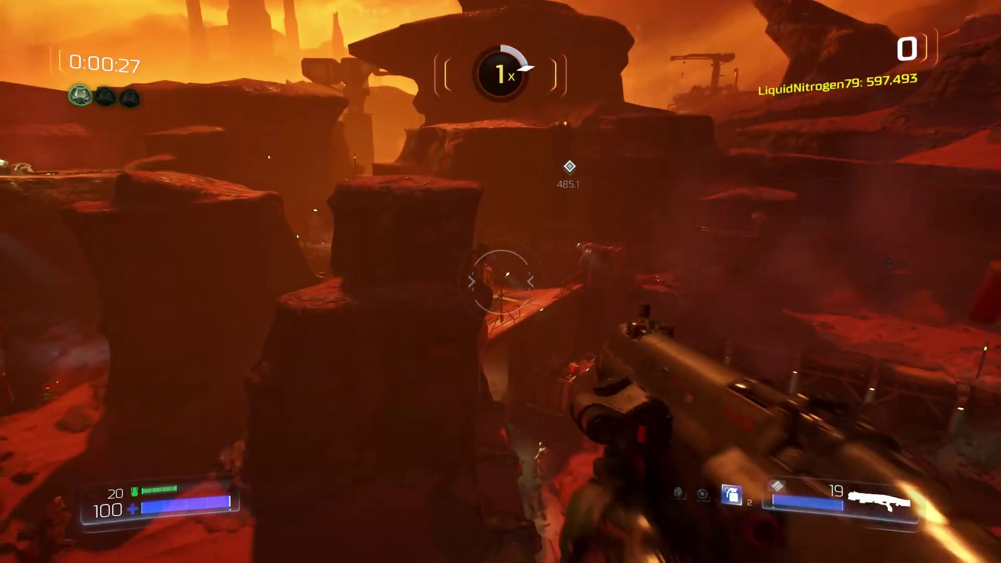
{"action": "left_click", "coordinate": [500, 281]}
{"action": "left_click", "coordinate": [500, 281]}
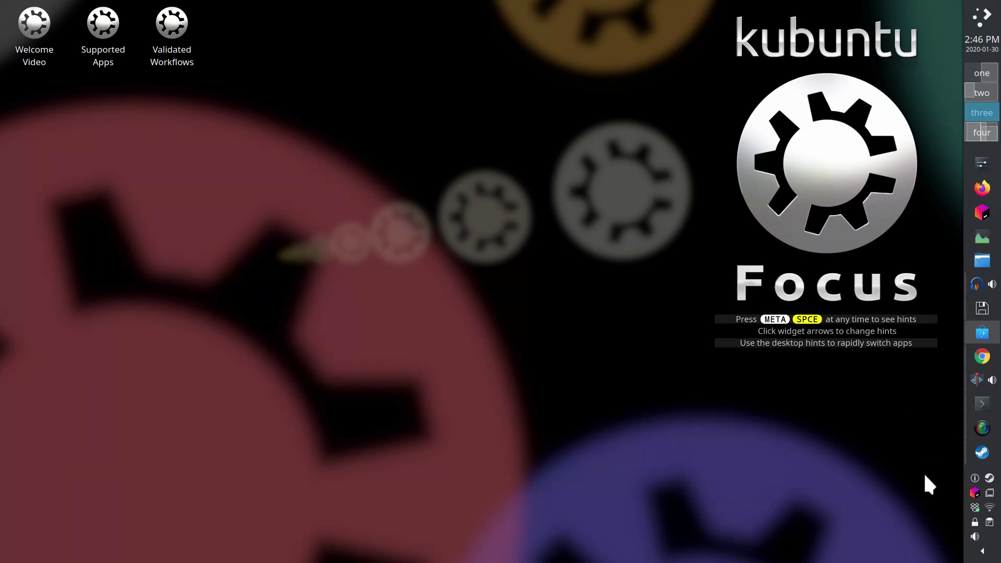
{"action": "mouse_move", "coordinate": [990, 508]}
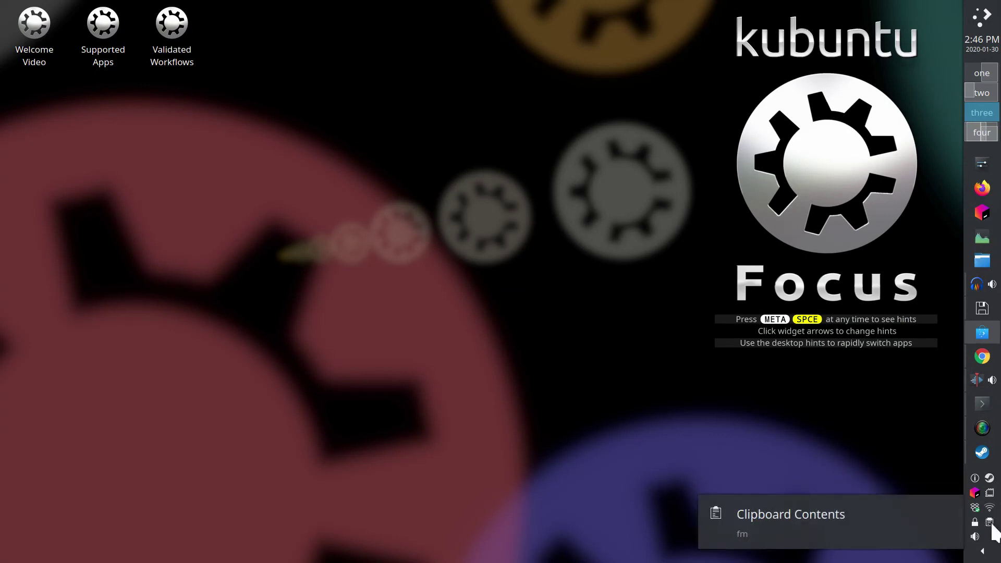
{"action": "left_click", "coordinate": [989, 523]}
{"action": "left_click", "coordinate": [990, 523]}
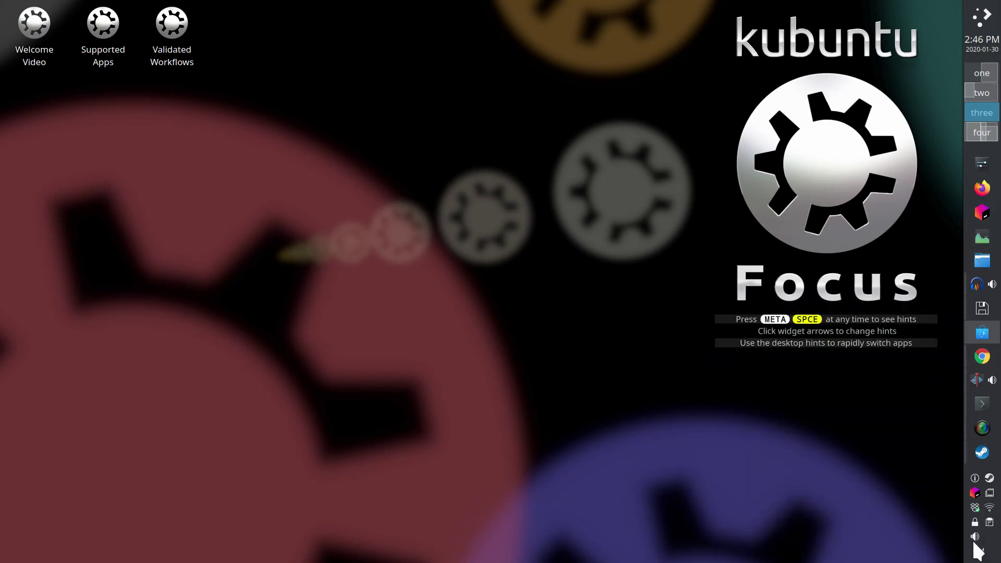
{"action": "left_click", "coordinate": [973, 540]}
{"action": "left_click", "coordinate": [973, 542]}
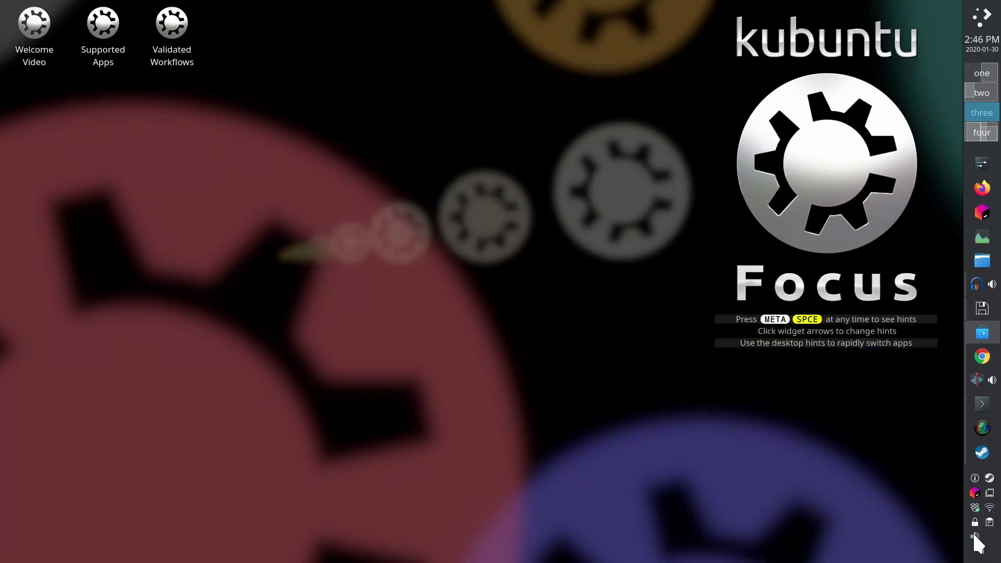
{"action": "left_click", "coordinate": [989, 494]}
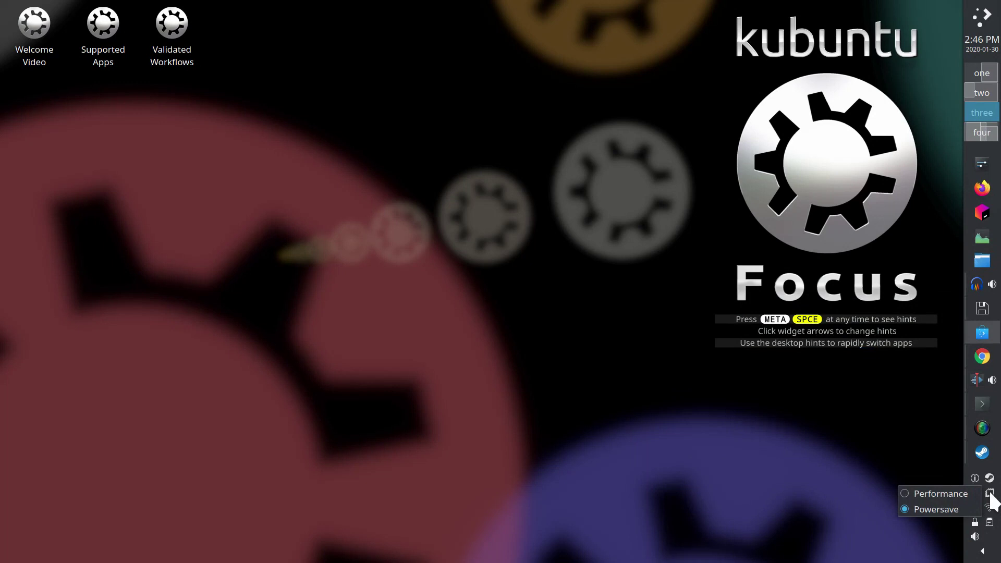
{"action": "left_click", "coordinate": [948, 506]}
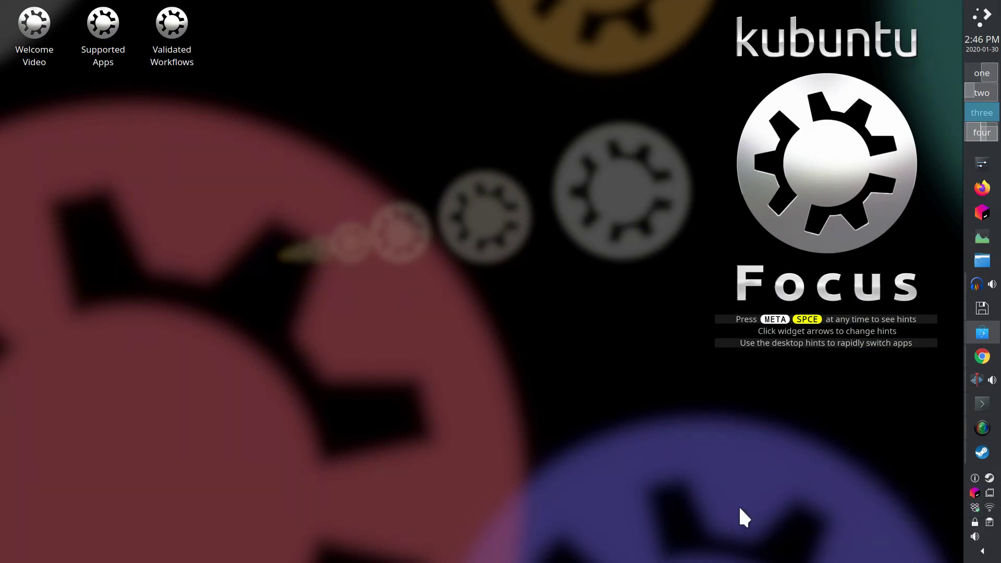